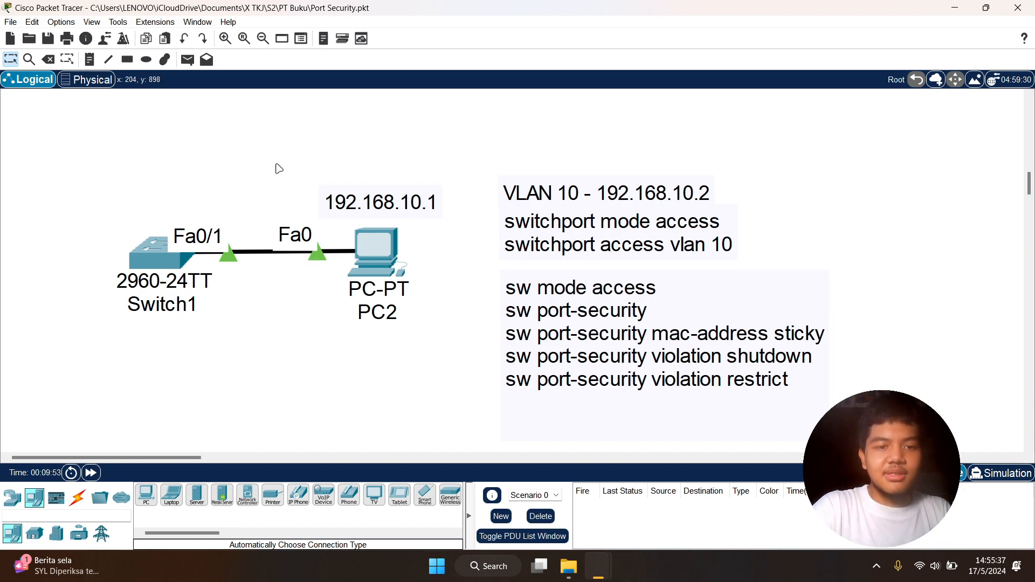
left_click_drag(90, 147, 442, 323)
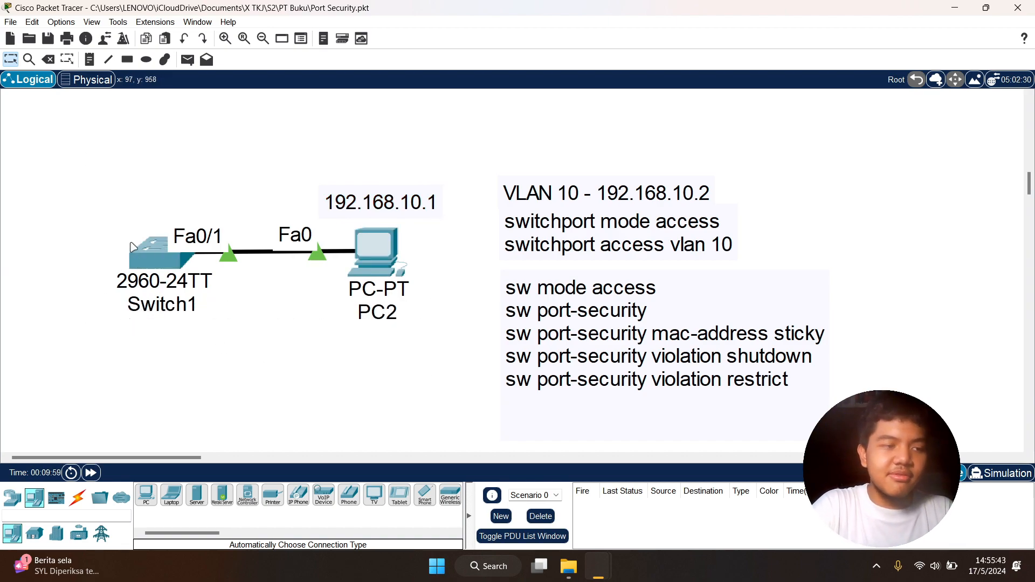
mouse_move(143, 252)
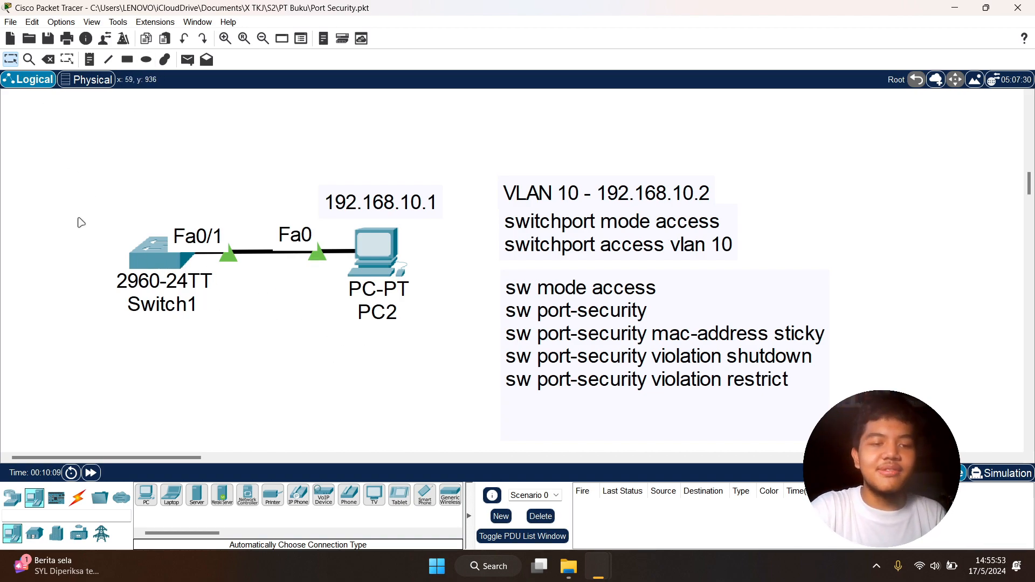
mouse_move(141, 272)
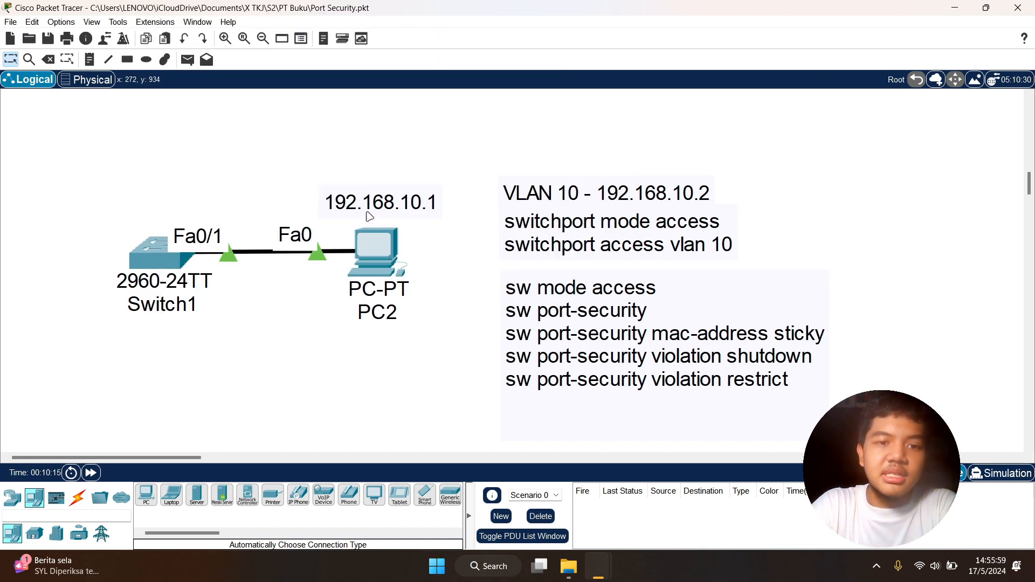
- Configure PC2 with the static IPv4 address 192.168.10.1 and subnet mask 255.255.255.0
left_click(375, 259)
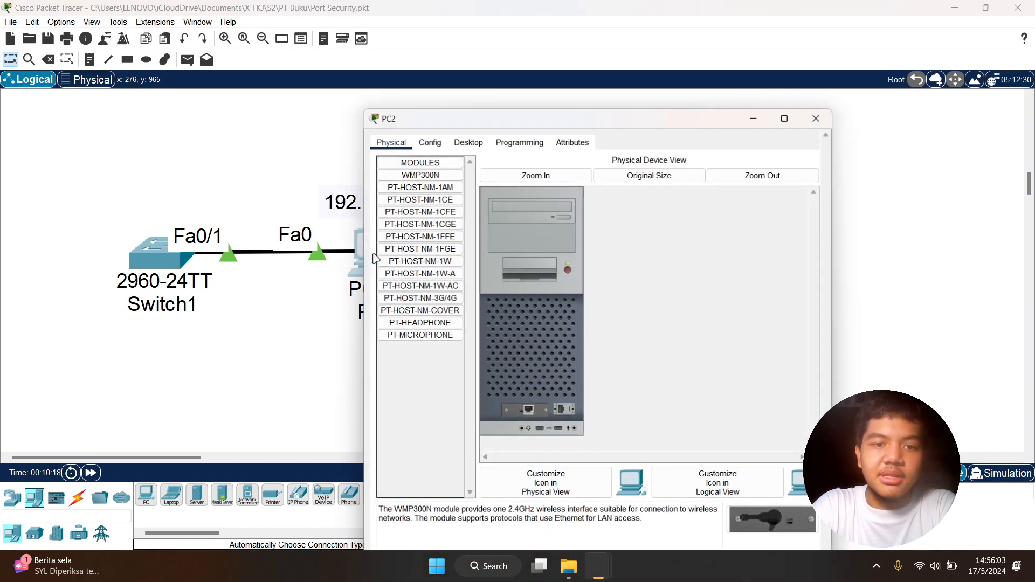
left_click(468, 140)
left_click(412, 189)
left_click(545, 223)
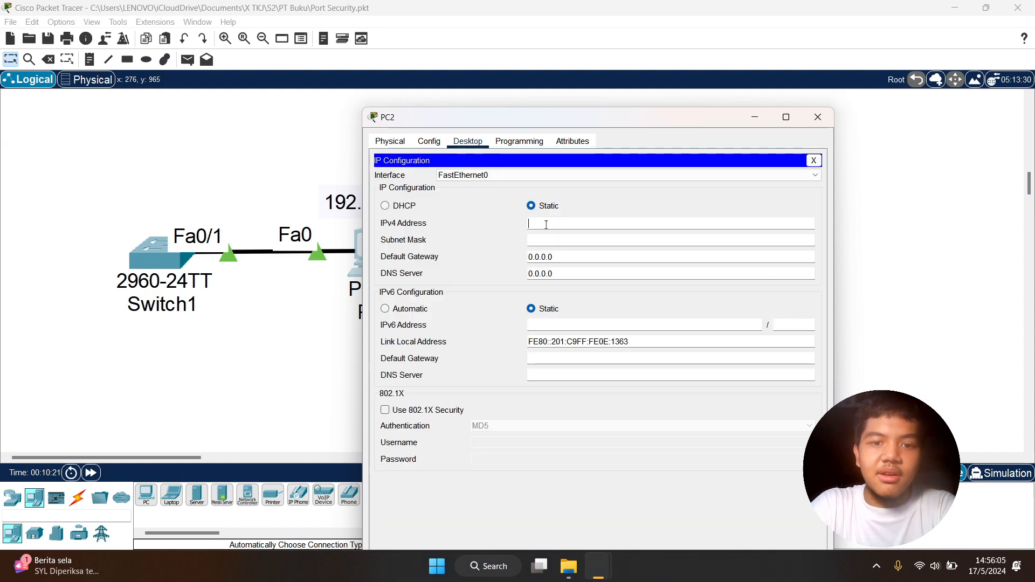
type("192.168.10.1")
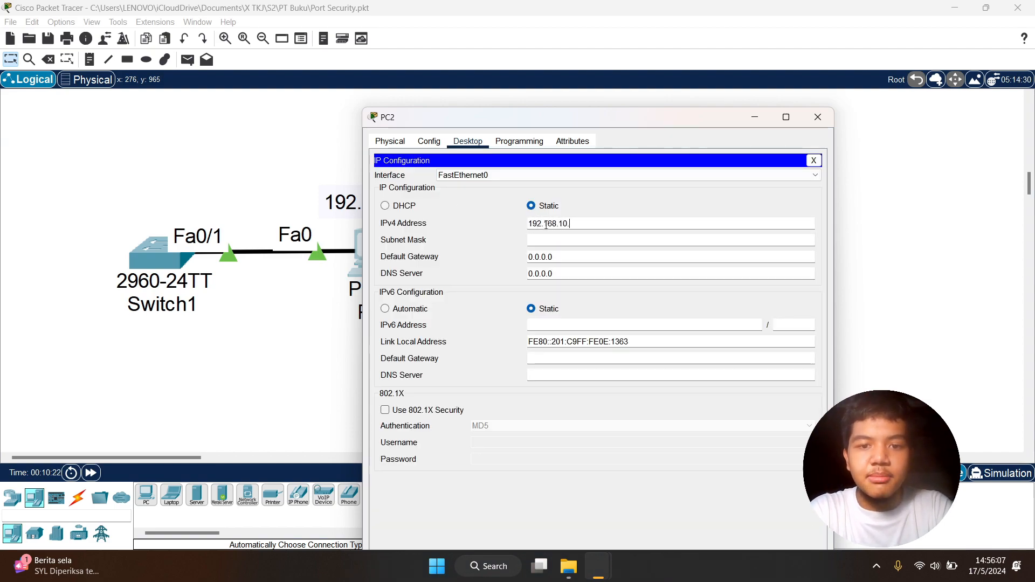
key("Tab")
left_click(494, 275)
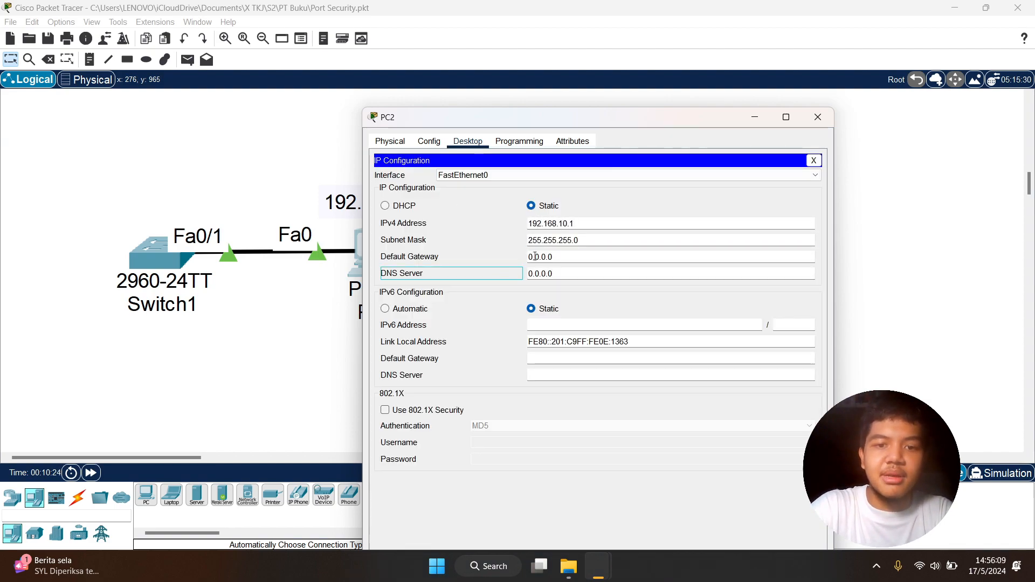
left_click_drag(595, 118, 768, 88)
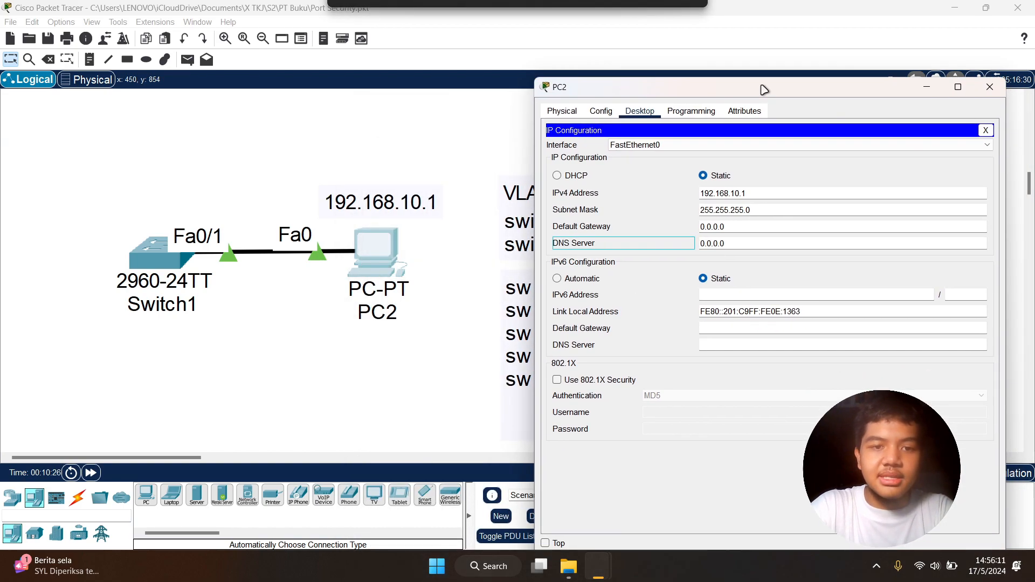
left_click(990, 87)
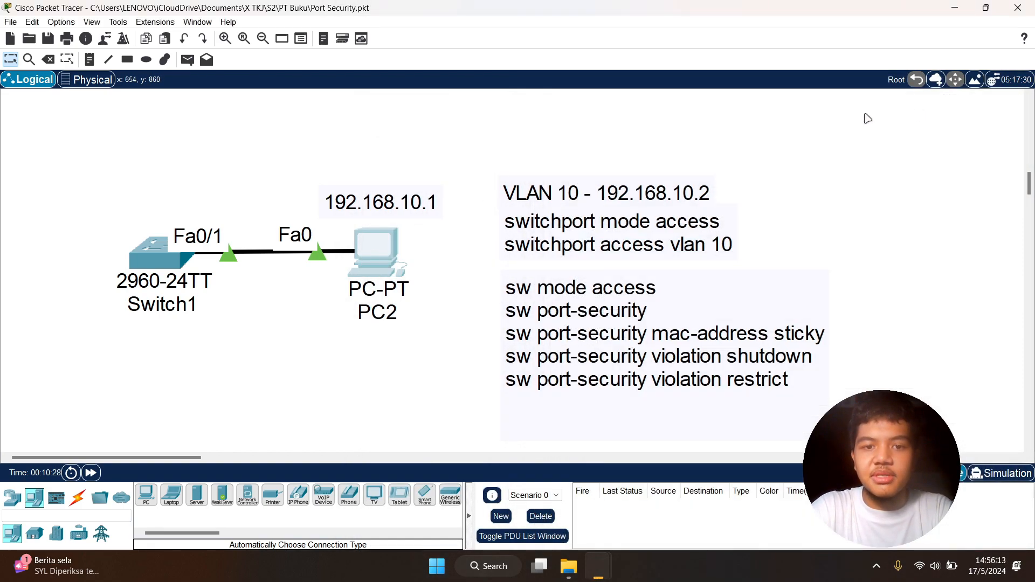
left_click(376, 249)
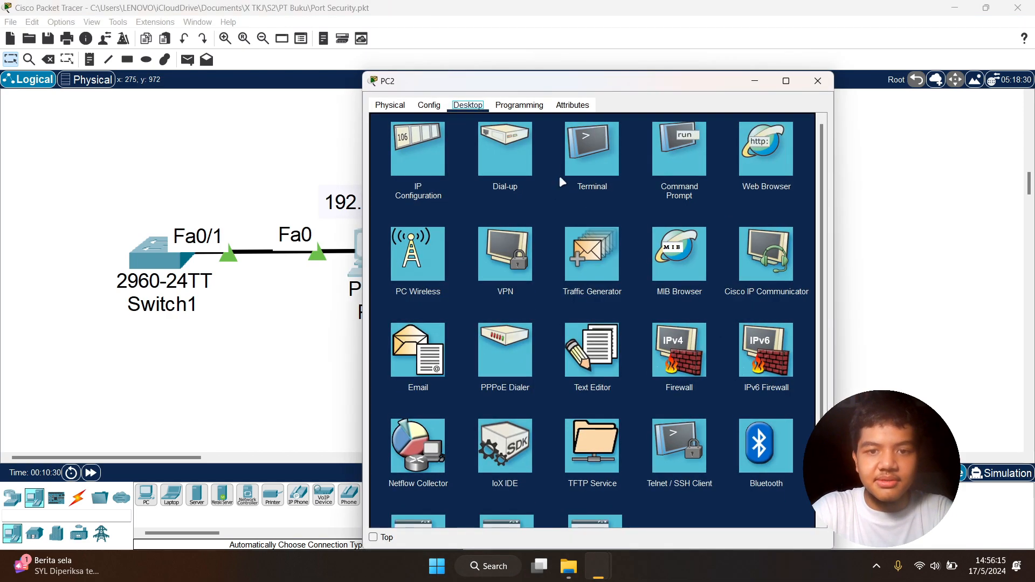
left_click(830, 94)
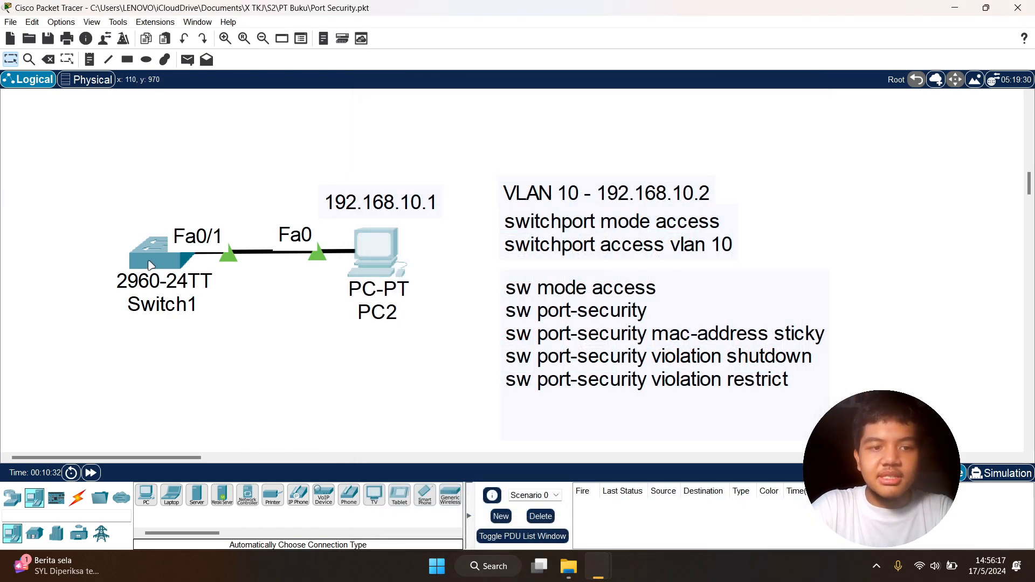
- Open the command line of Switch1 and enter global configuration mode using en and conf t
left_click(142, 258)
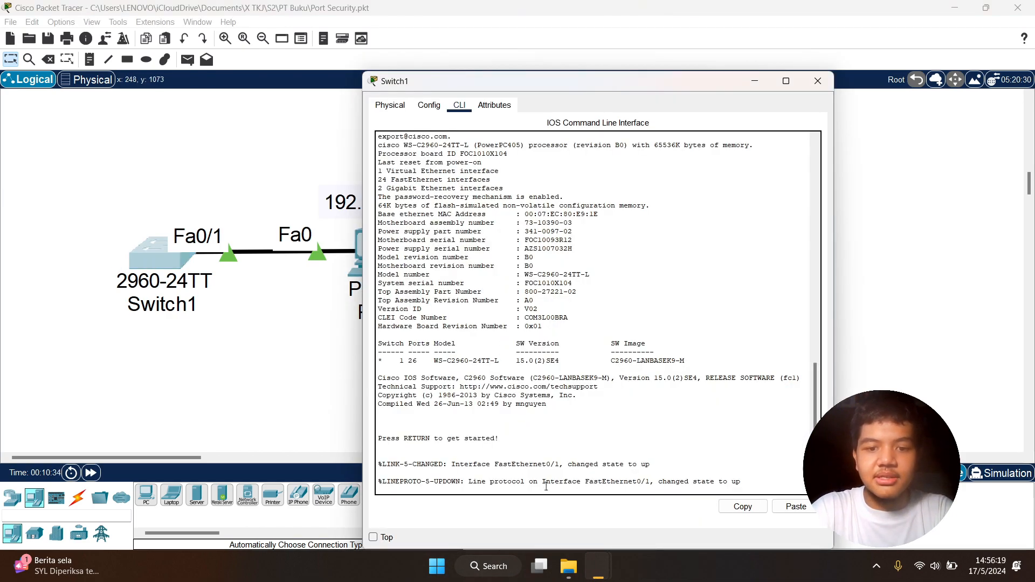
key("Return")
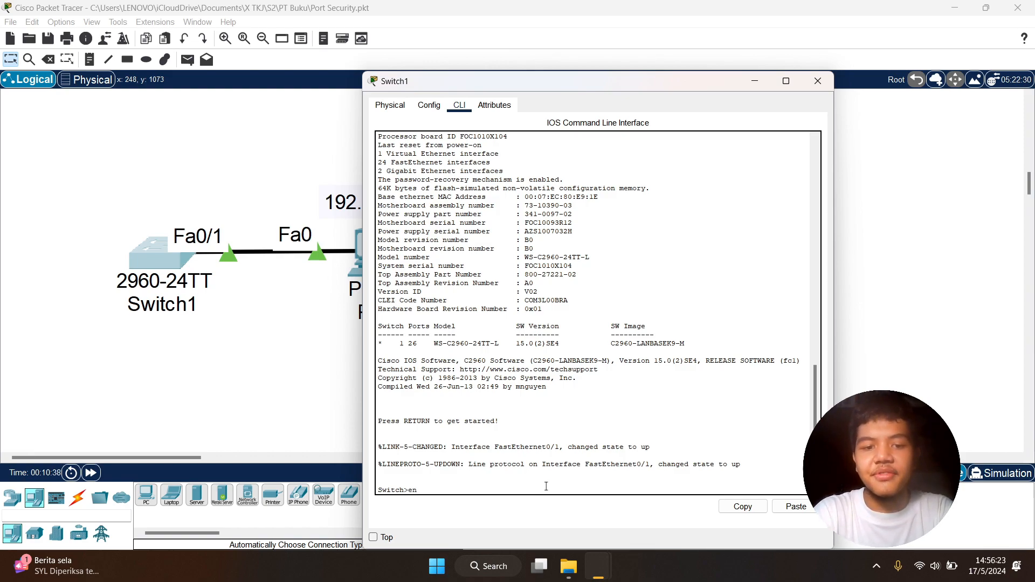
type("en")
key("Return")
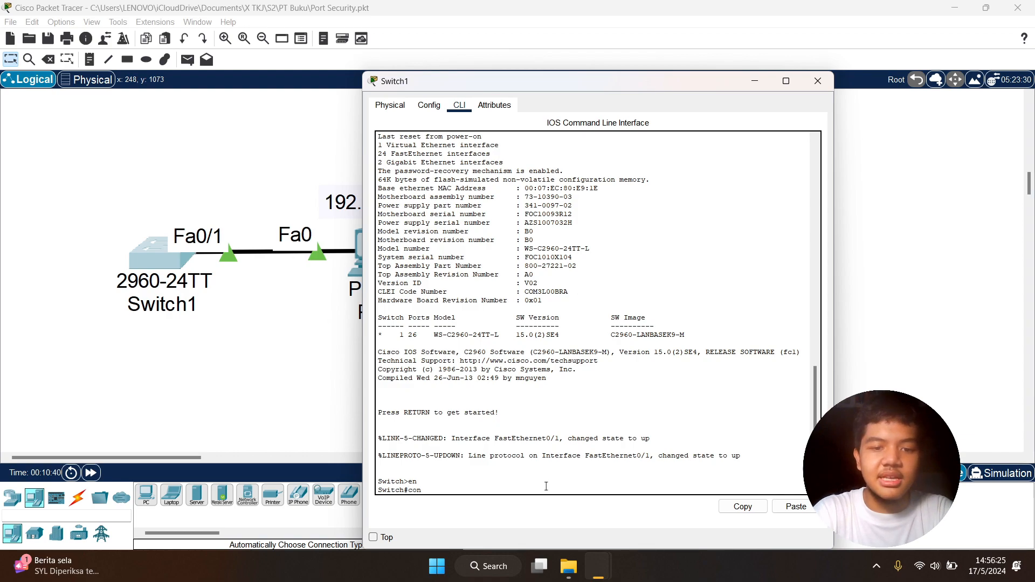
type("conf t")
key("Return")
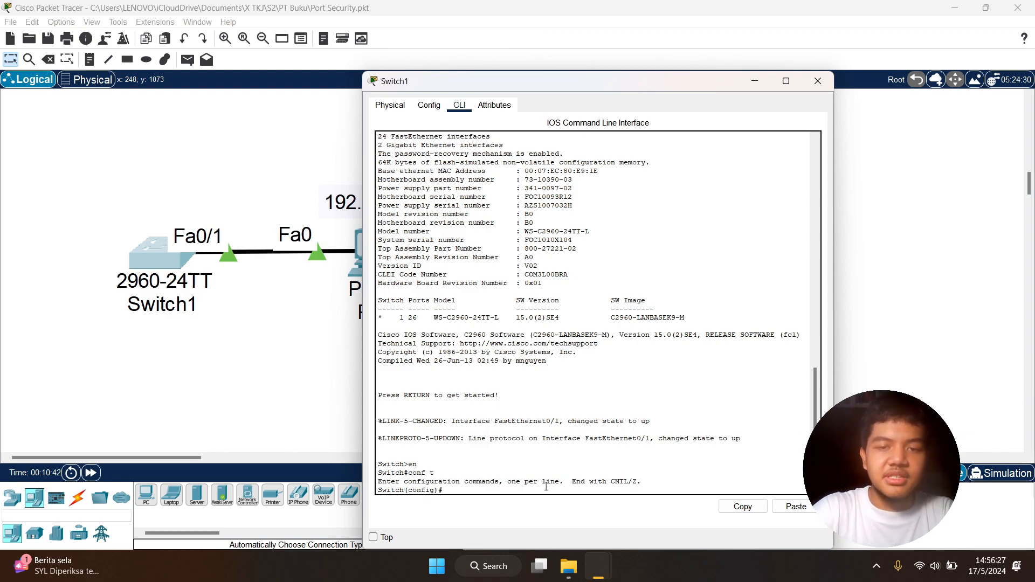
- Create VLAN 10 on Switch1 and name it tekaje
left_click_drag(603, 89, 259, 88)
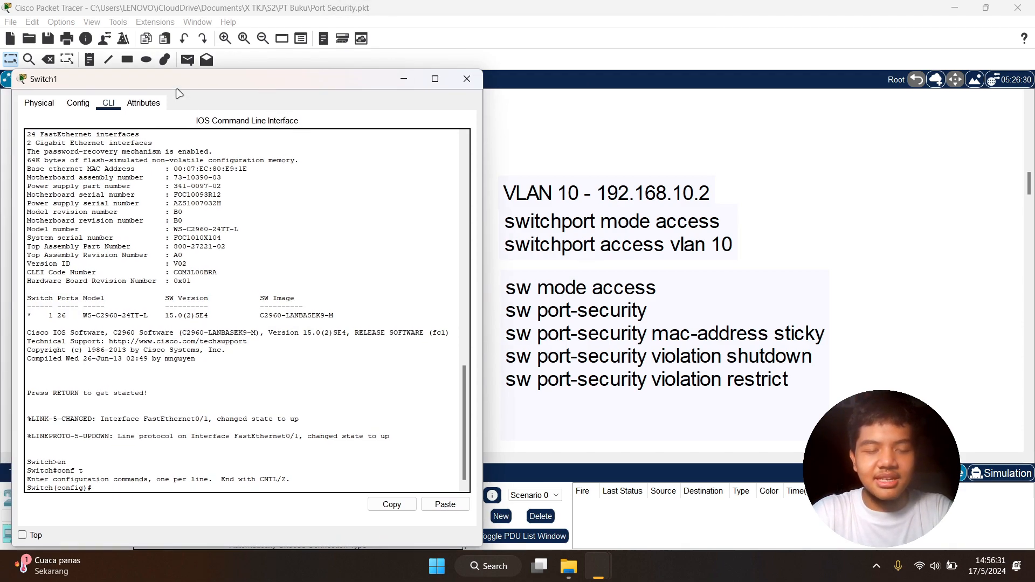
left_click(403, 79)
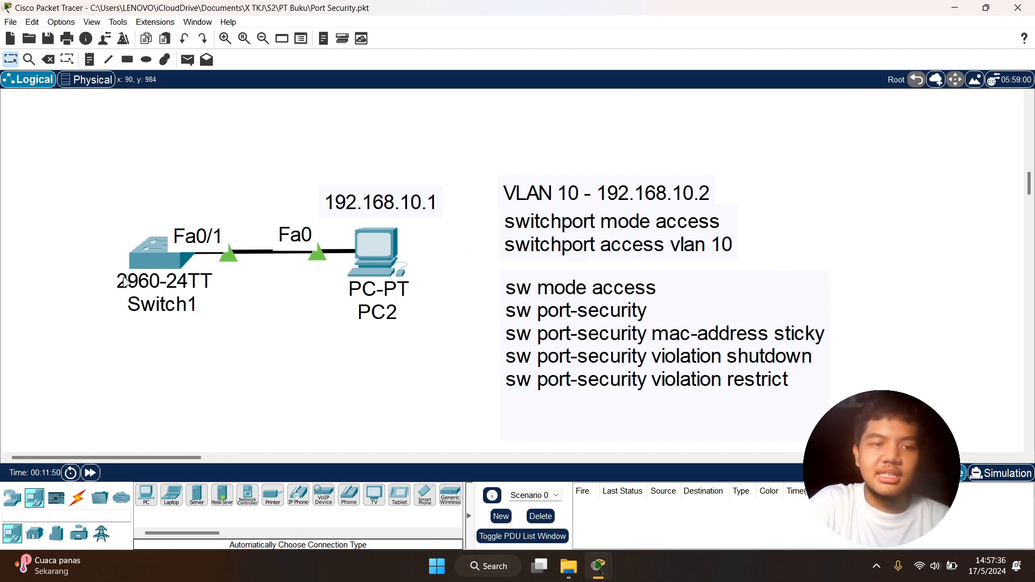
left_click(152, 263)
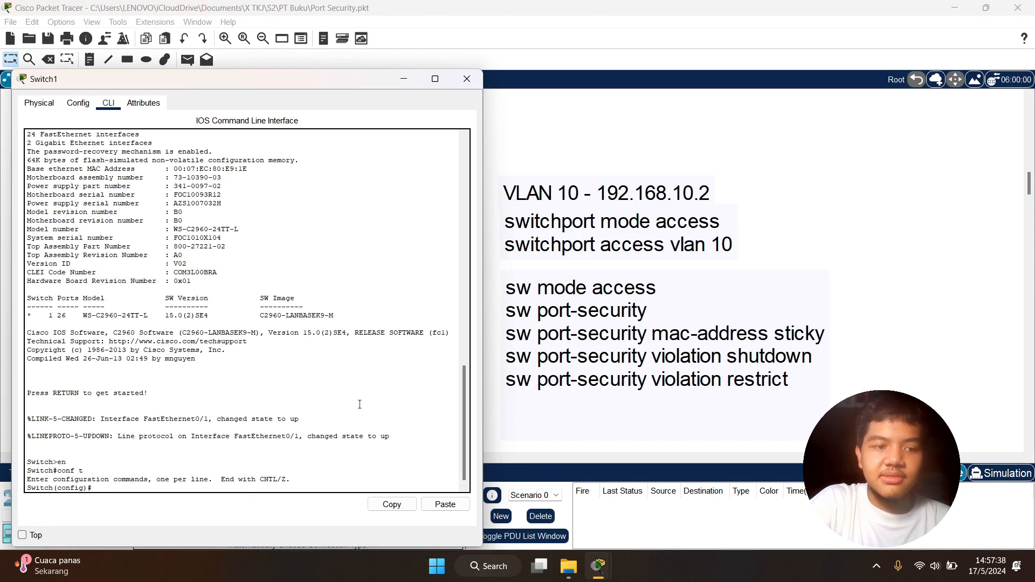
left_click_drag(240, 84, 819, 70)
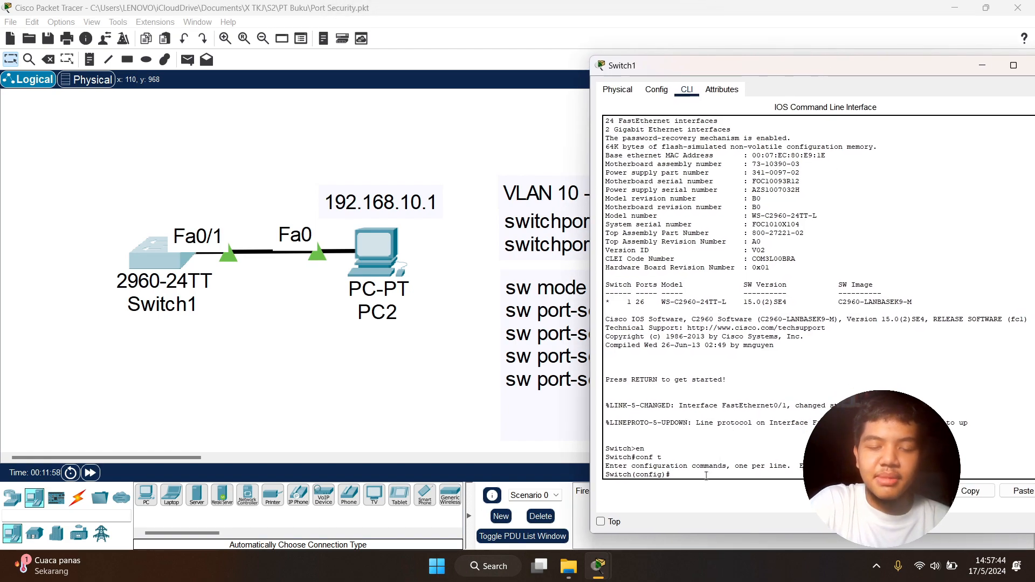
type("vlan 10")
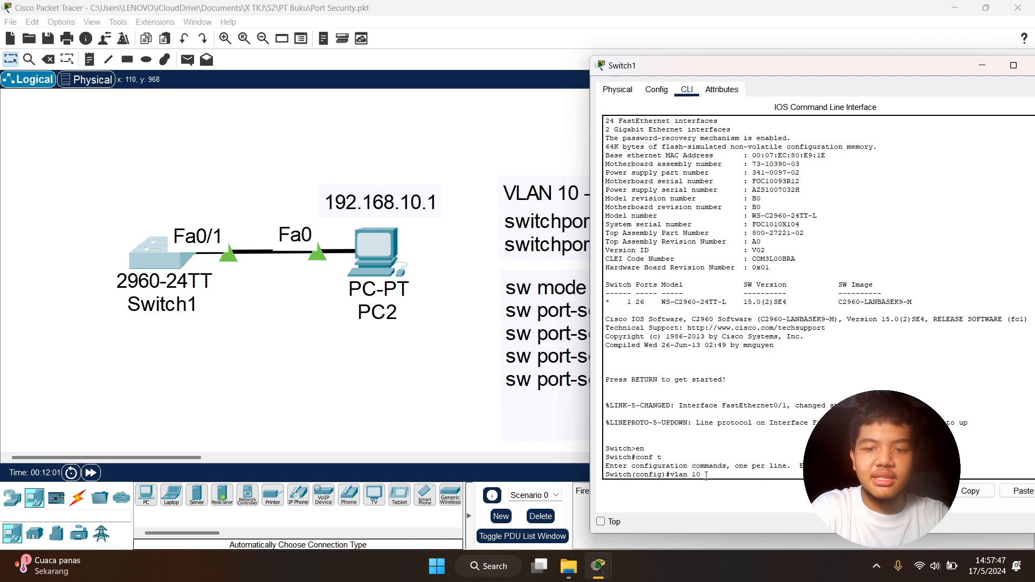
key("Return")
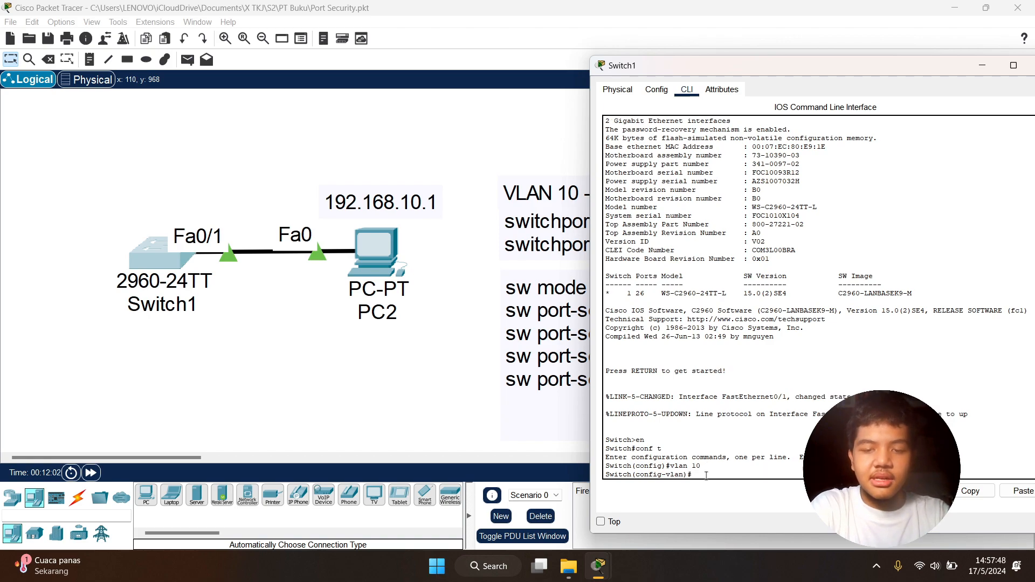
type("name tekaje")
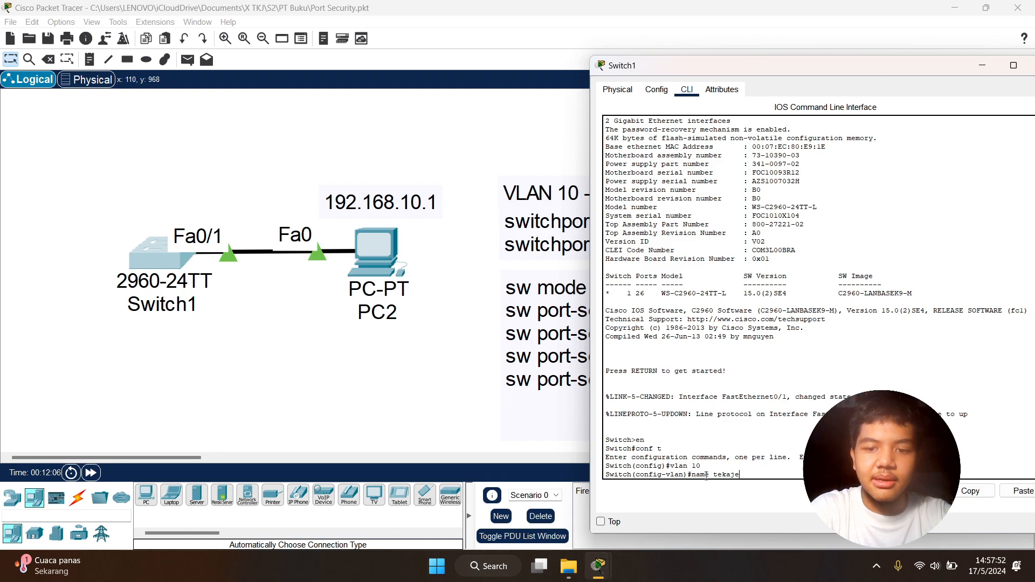
key("Return")
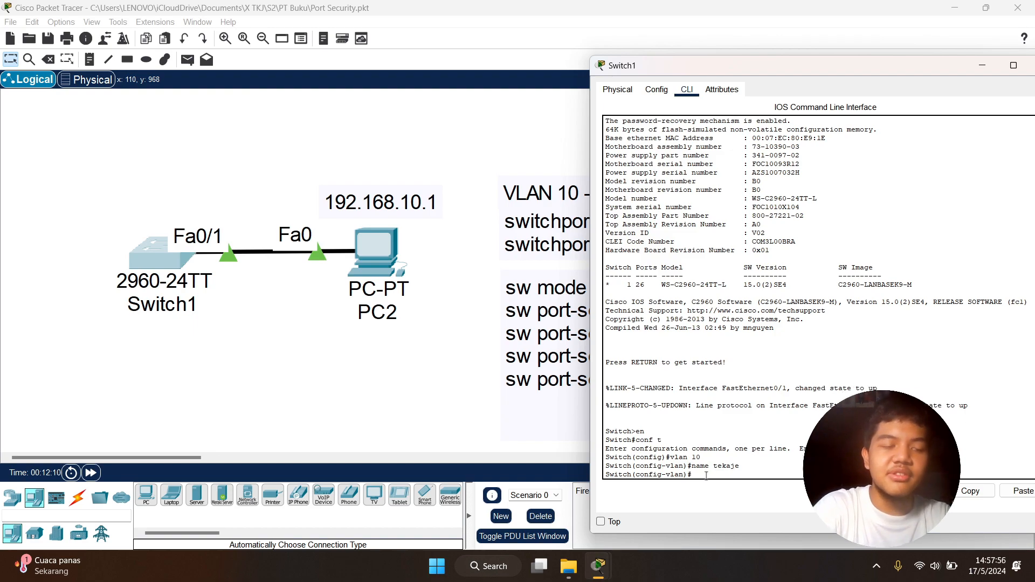
key("Return")
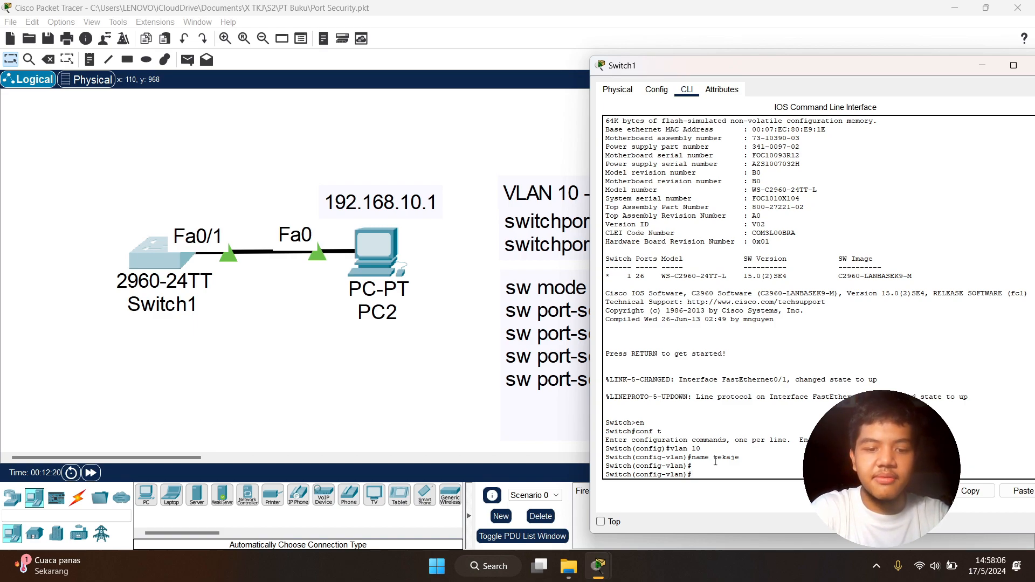
- Enter interface configuration mode for fa0/1 on Switch1
type("faitn")
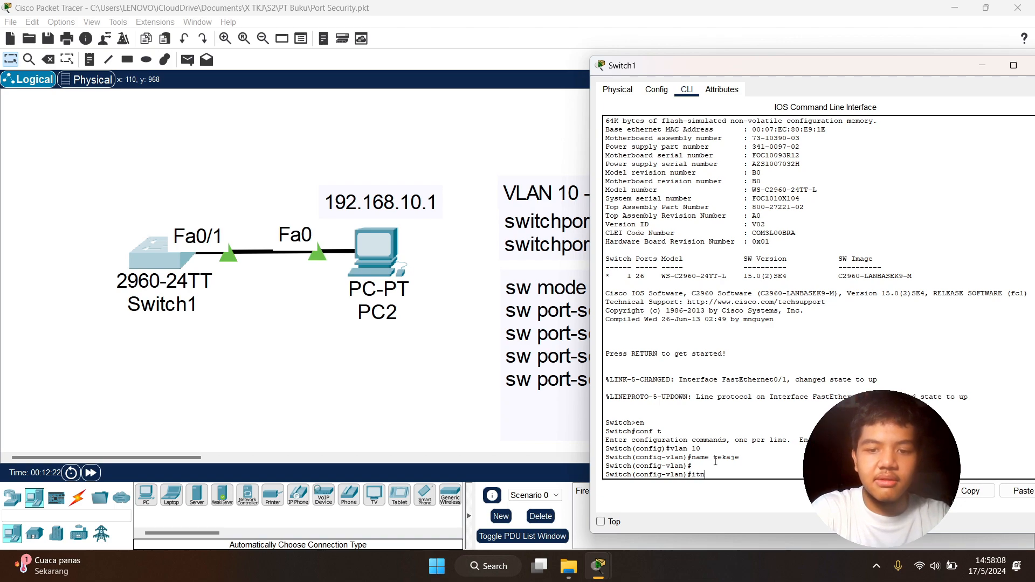
type("0/1")
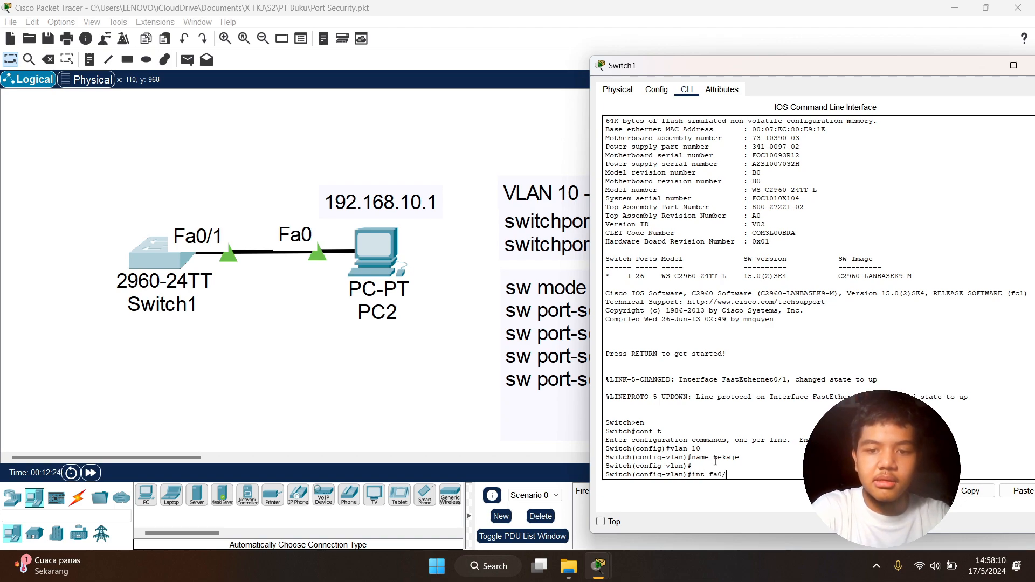
key("Return")
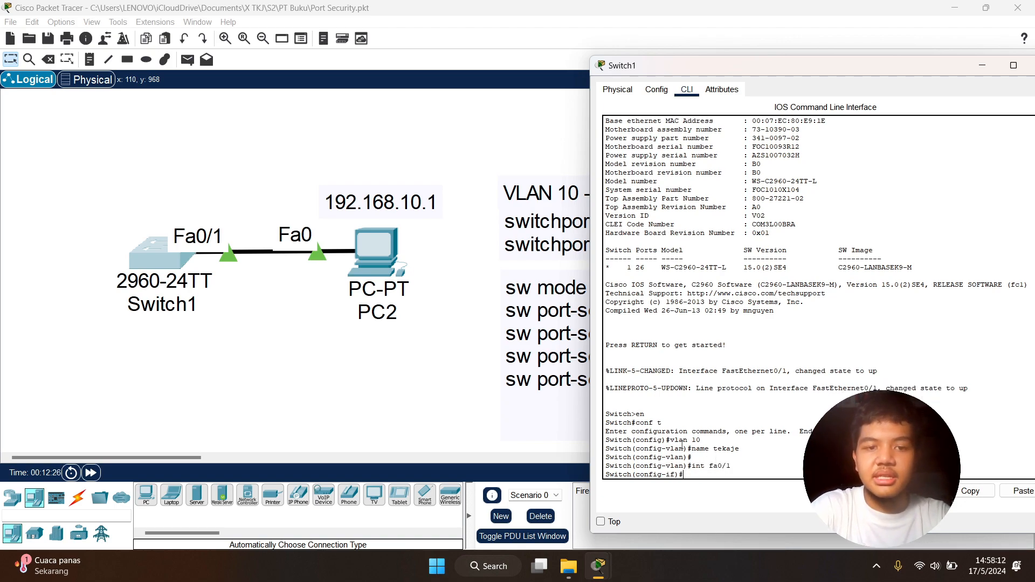
- Enter interface configuration mode for VLAN 10 on Switch1 with int vlan 10
left_click(472, 164)
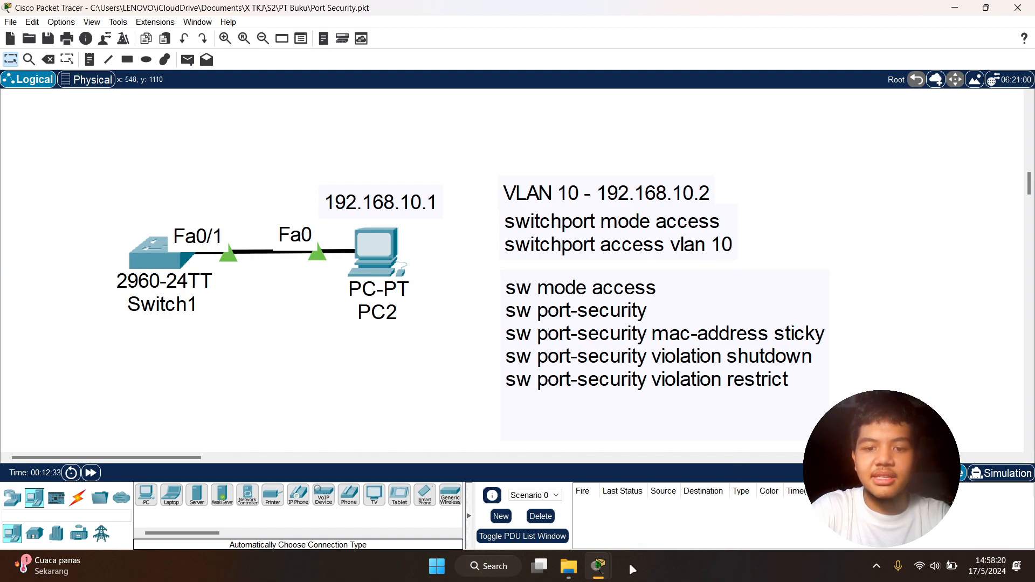
mouse_move(598, 566)
left_click(673, 485)
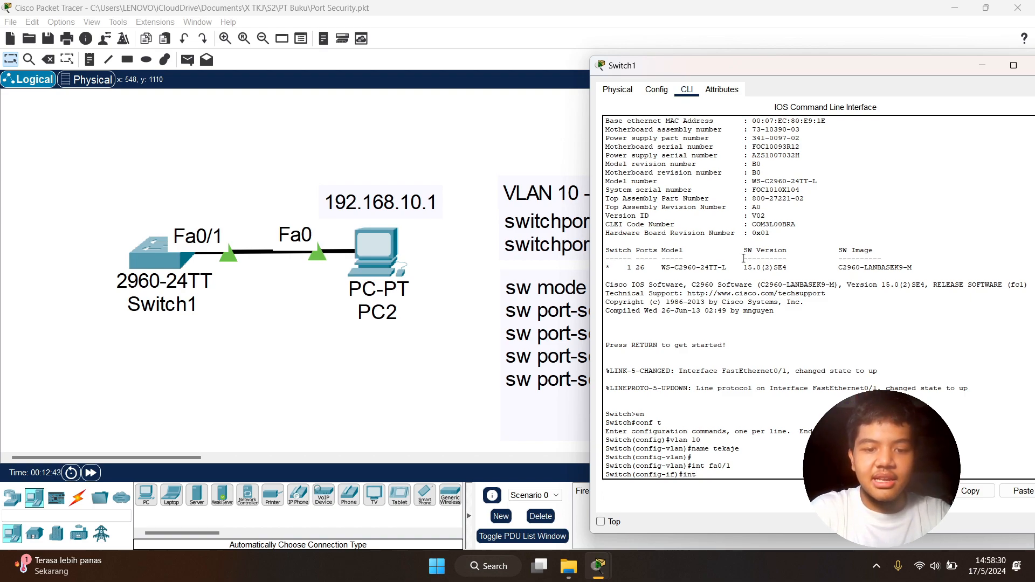
type("10")
key("Return")
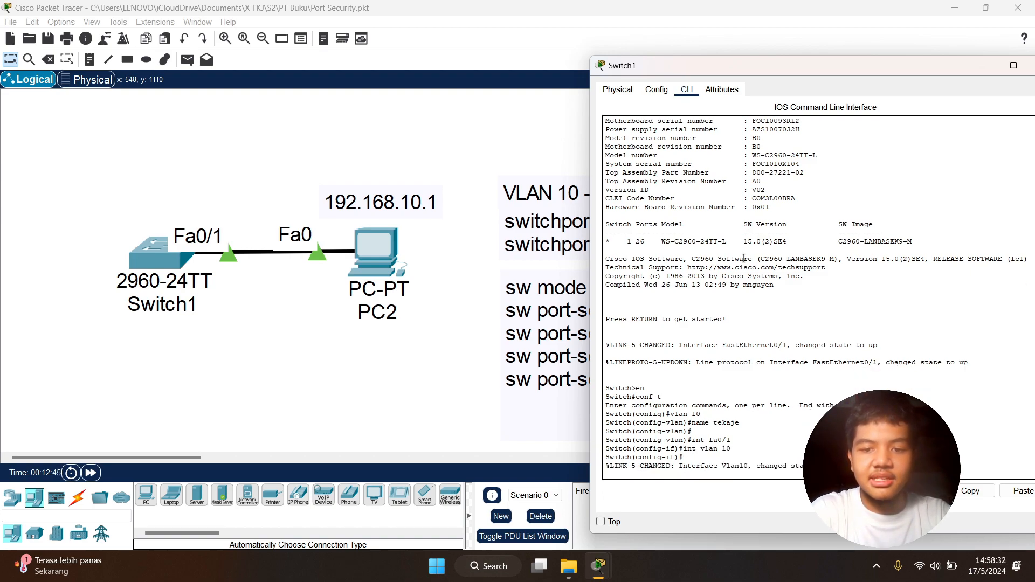
key("Return")
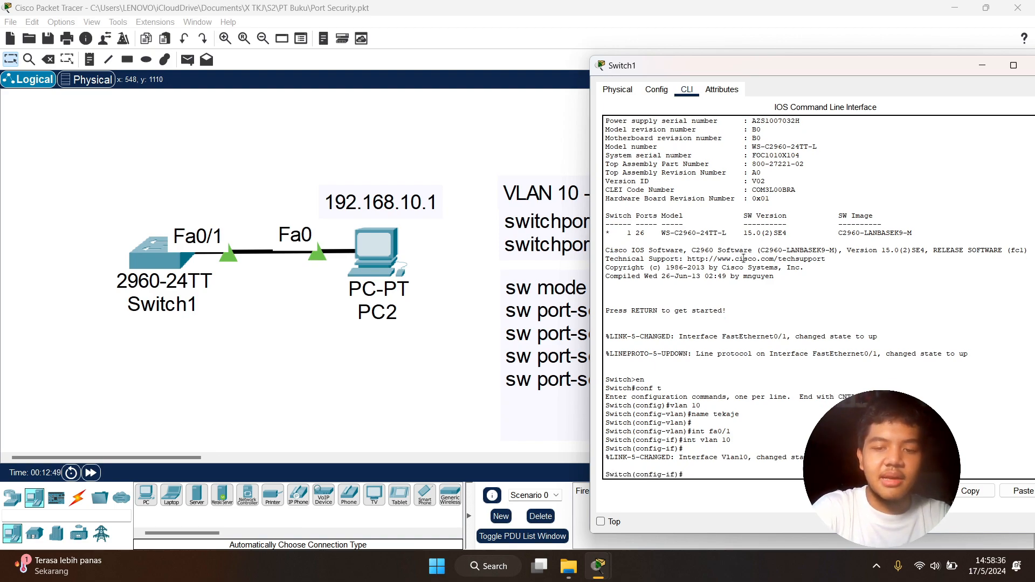
- Assign the IP address 192.168.10.2 and its subnet mask to the VLAN 10 interface
left_click(507, 158)
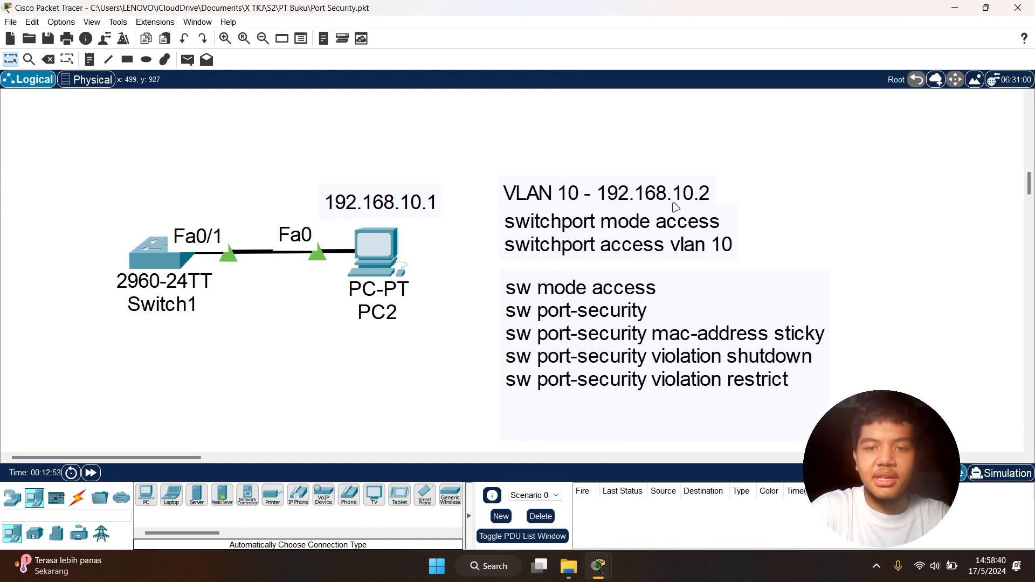
mouse_move(607, 567)
left_click(650, 515)
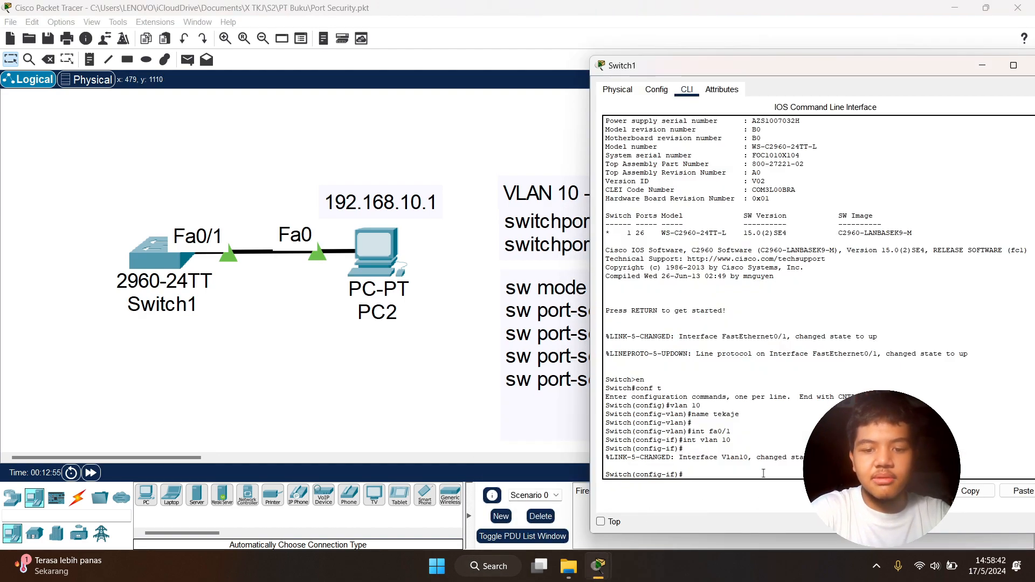
type("ad 192.168.10.2 255.255")
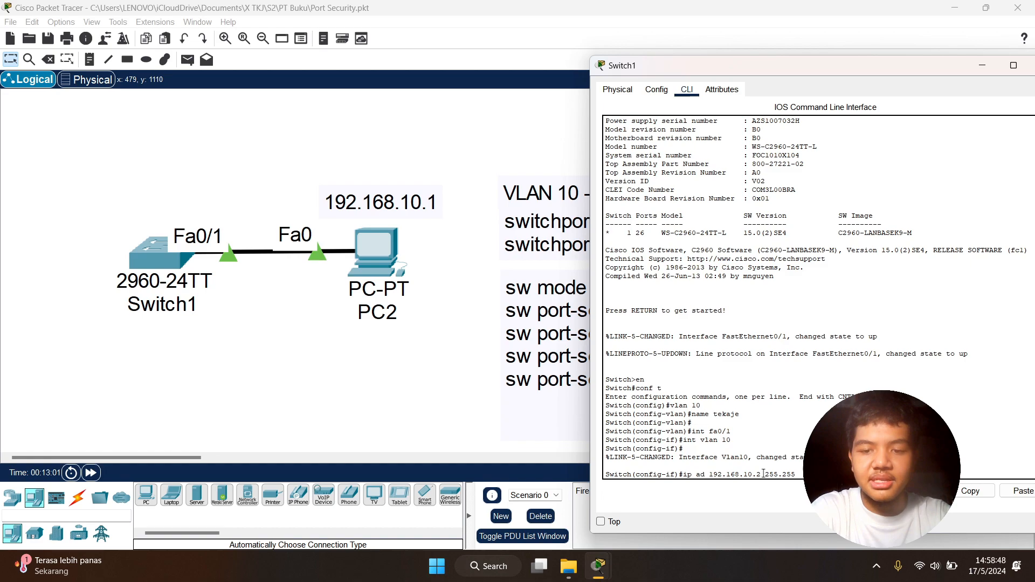
key("Return")
key("Return")
key("Return")
key("Return")
key("Return")
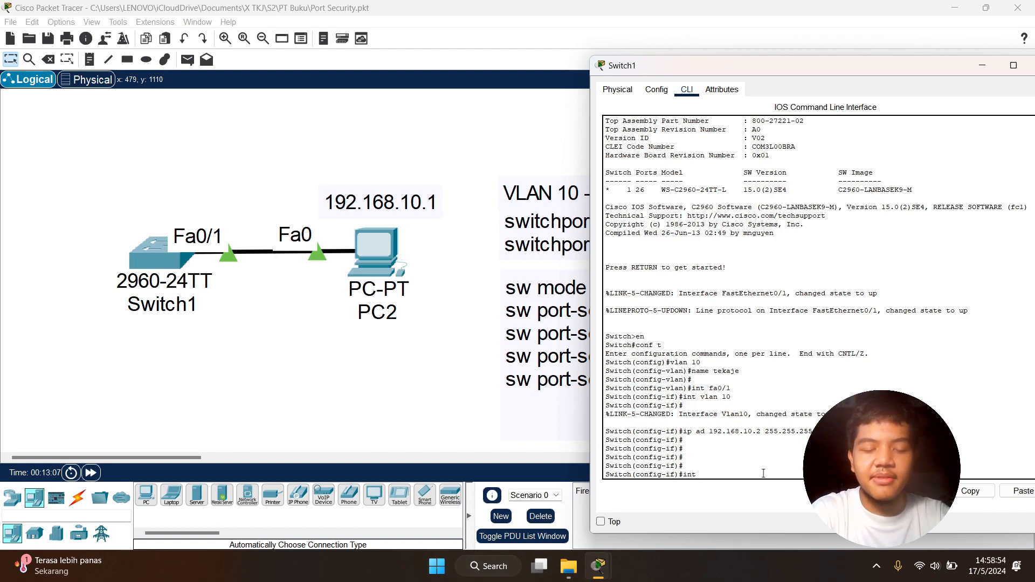
- Enter interface configuration mode for fa0/1 on Switch1 and set its switchport mode to access
type("int fa0/1")
key("Return")
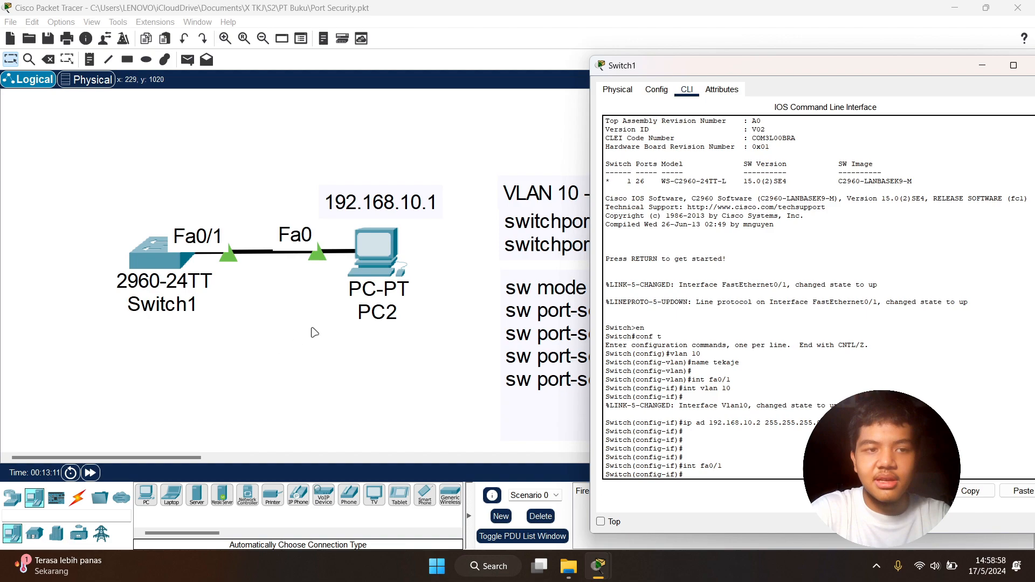
left_click_drag(87, 189, 247, 323)
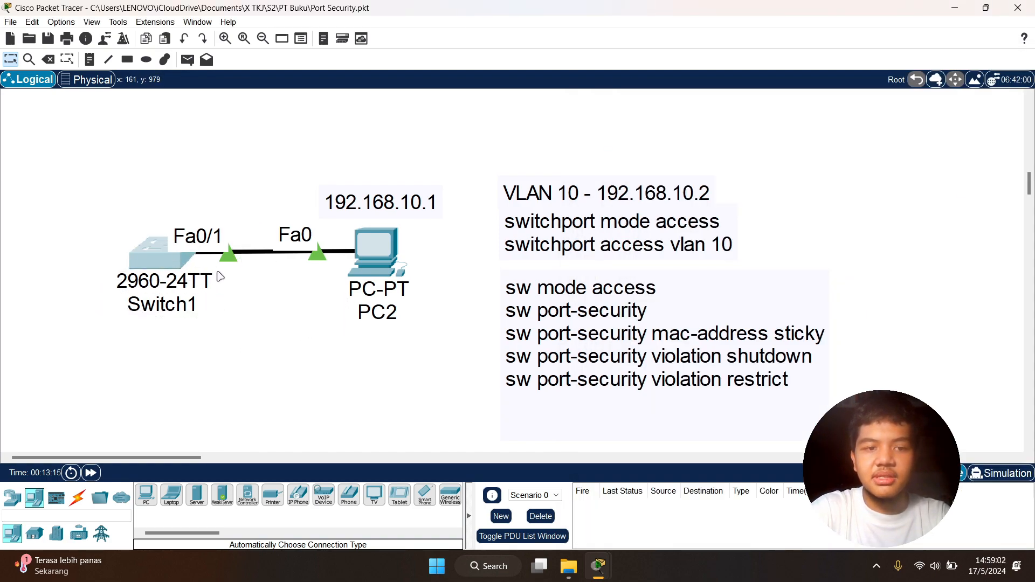
left_click(225, 297)
mouse_move(597, 566)
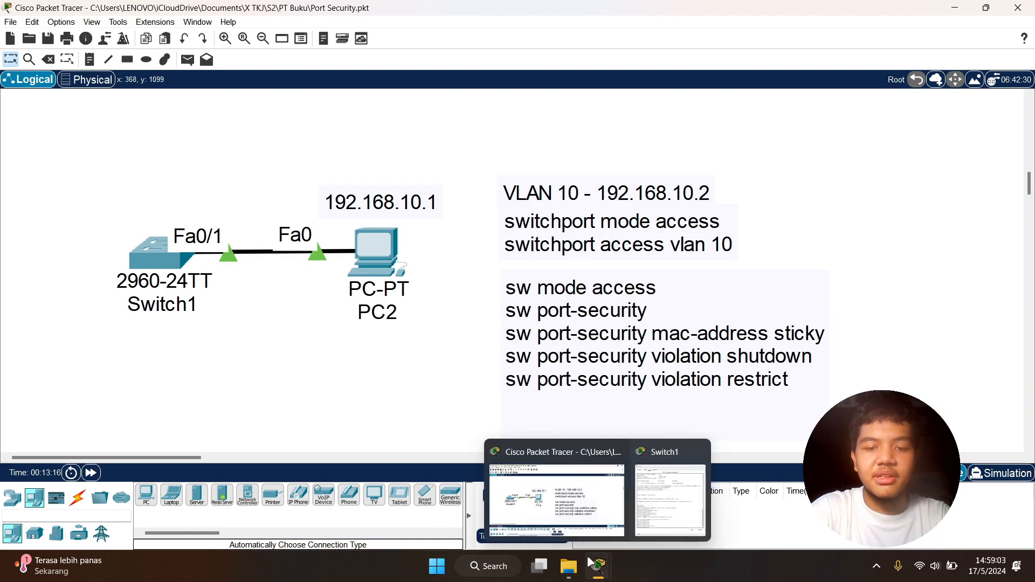
left_click(654, 499)
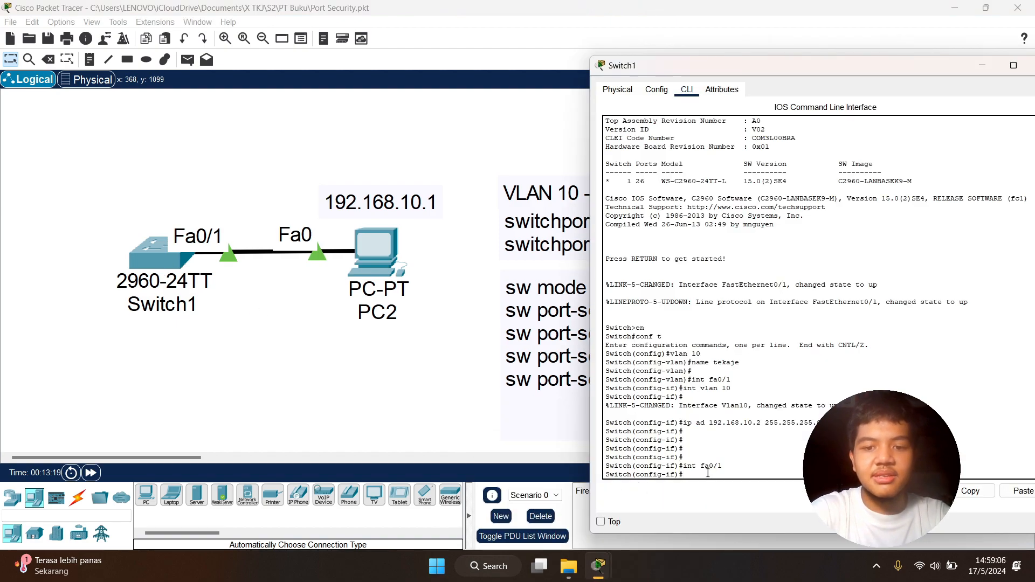
type("sw")
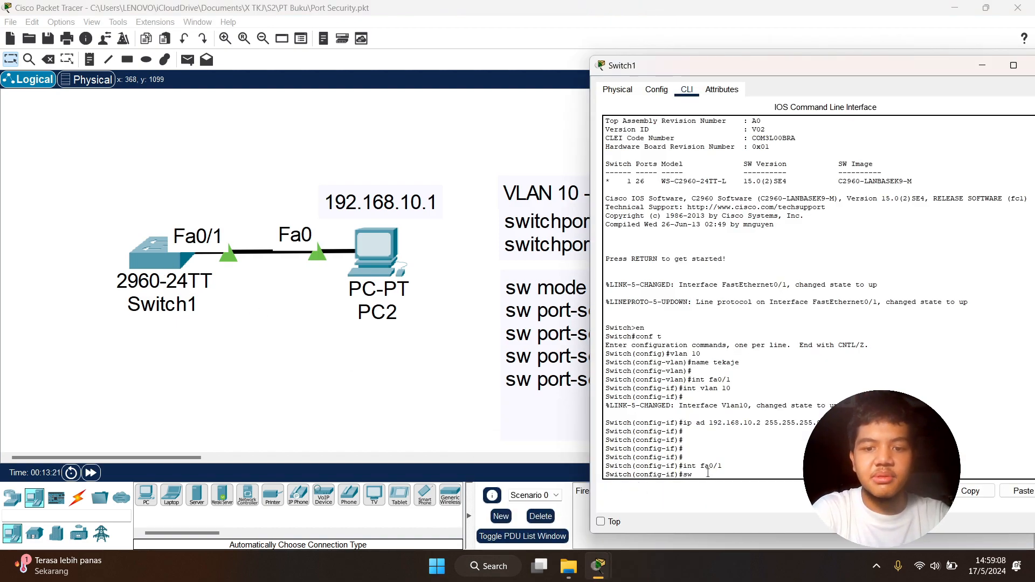
type(" mode")
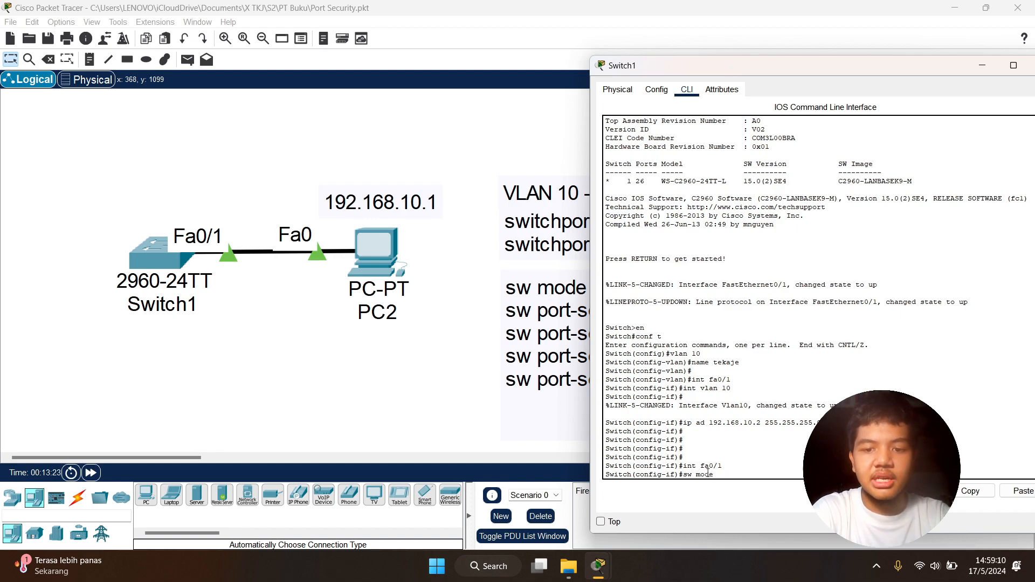
type(" ac")
key("Tab")
key("Return")
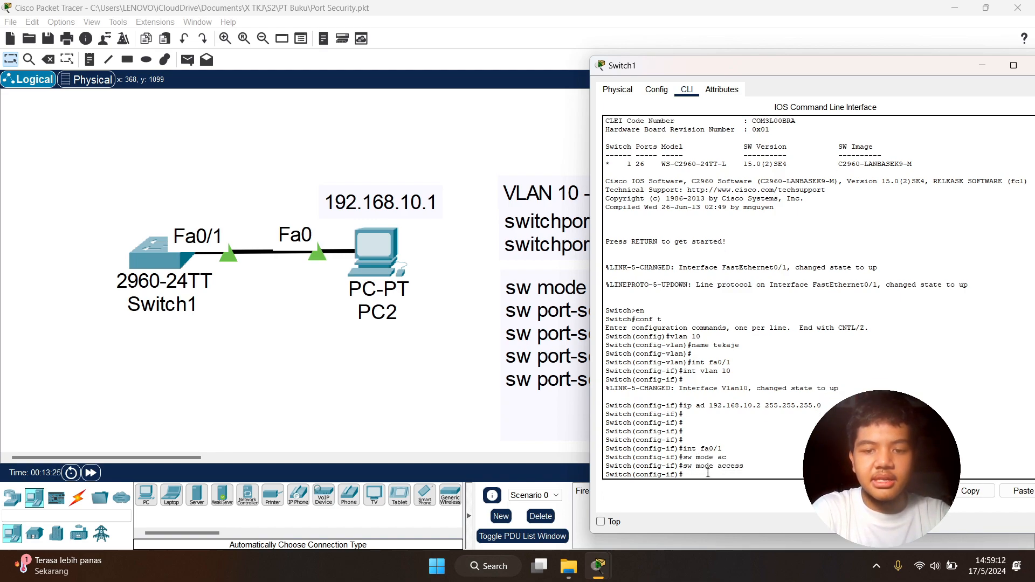
- Assign the fa0/1 interface to VLAN 10 with sw access vlan 10
type("sw access vlan 1")
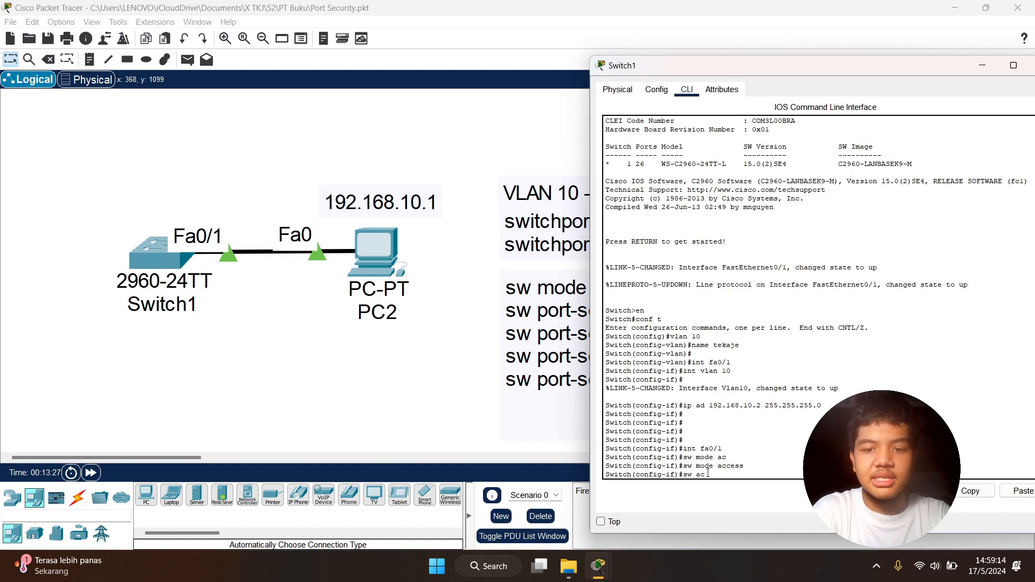
key("Tab")
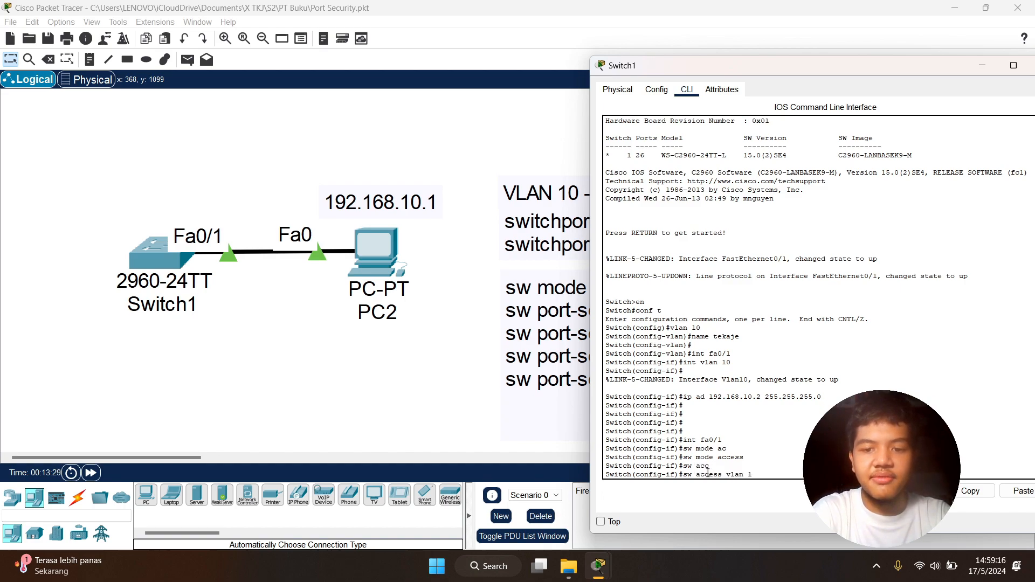
type("0")
key("Return")
key("Return")
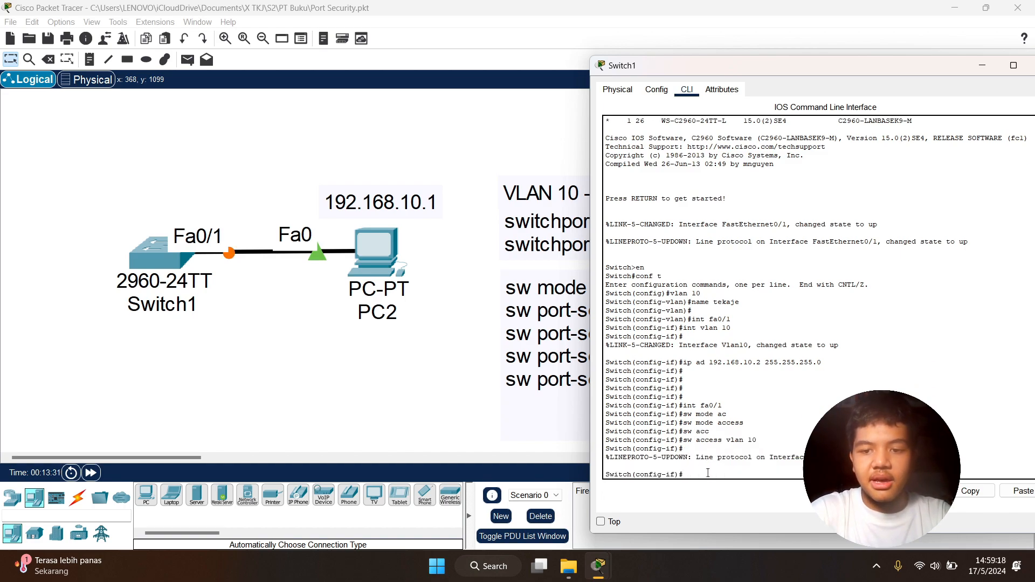
key("Return")
key("Return")
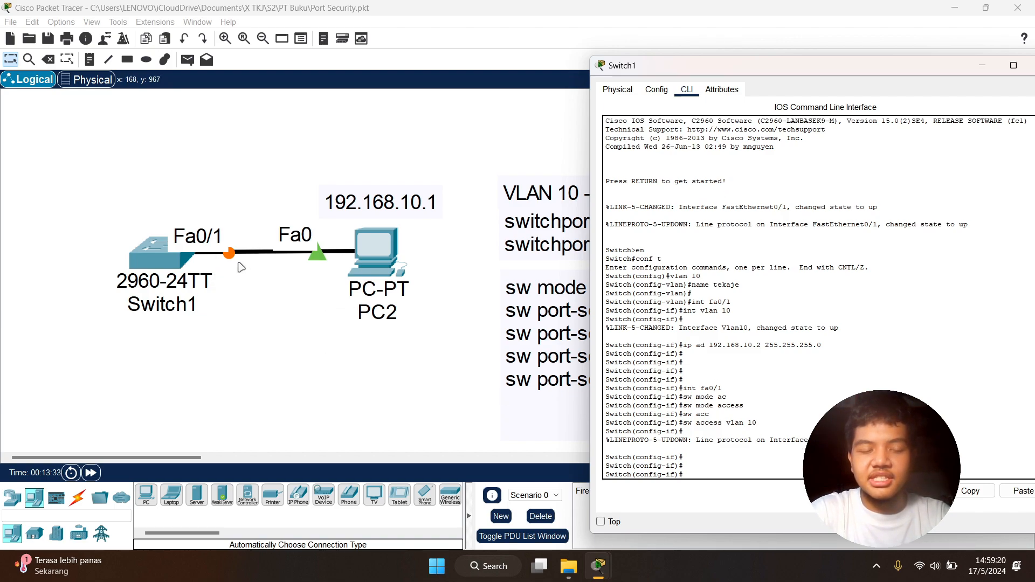
- Examine the link status between Switch1 and PC2 and the port-security command notes in the workspace
left_click_drag(654, 75, 122, 65)
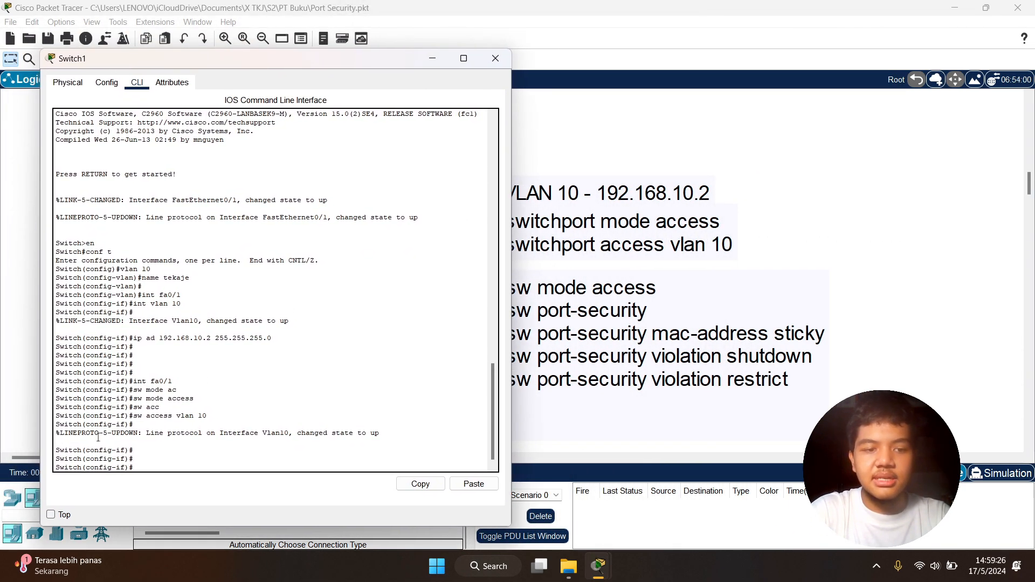
left_click_drag(313, 65, 785, 64)
left_click(471, 356)
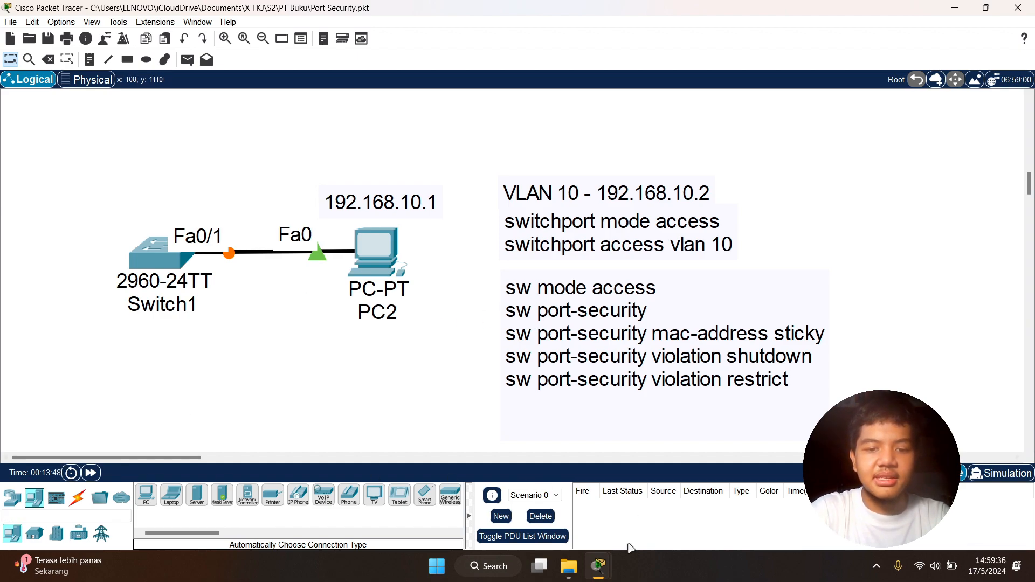
mouse_move(597, 571)
left_click(673, 493)
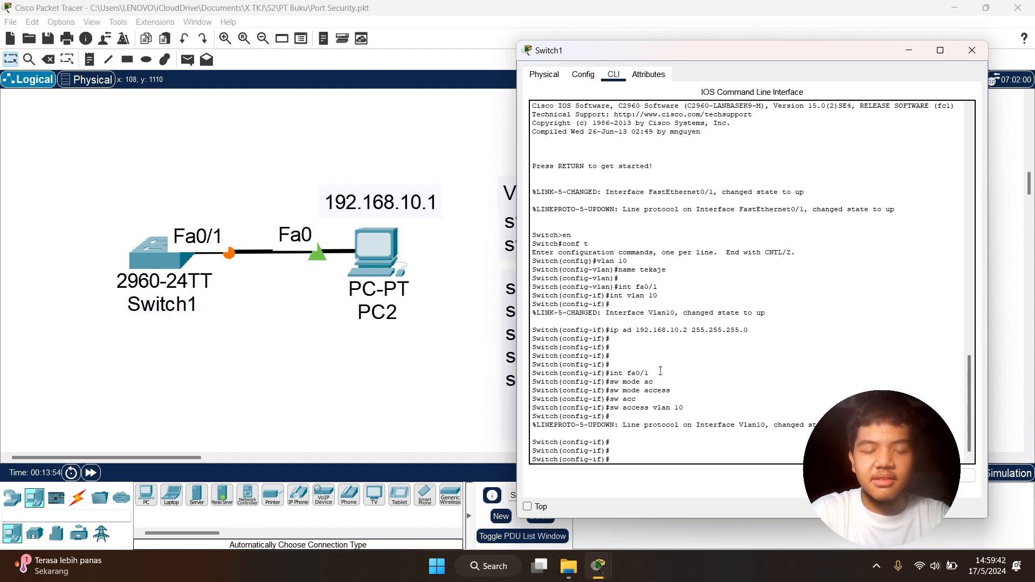
left_click_drag(716, 57, 787, 55)
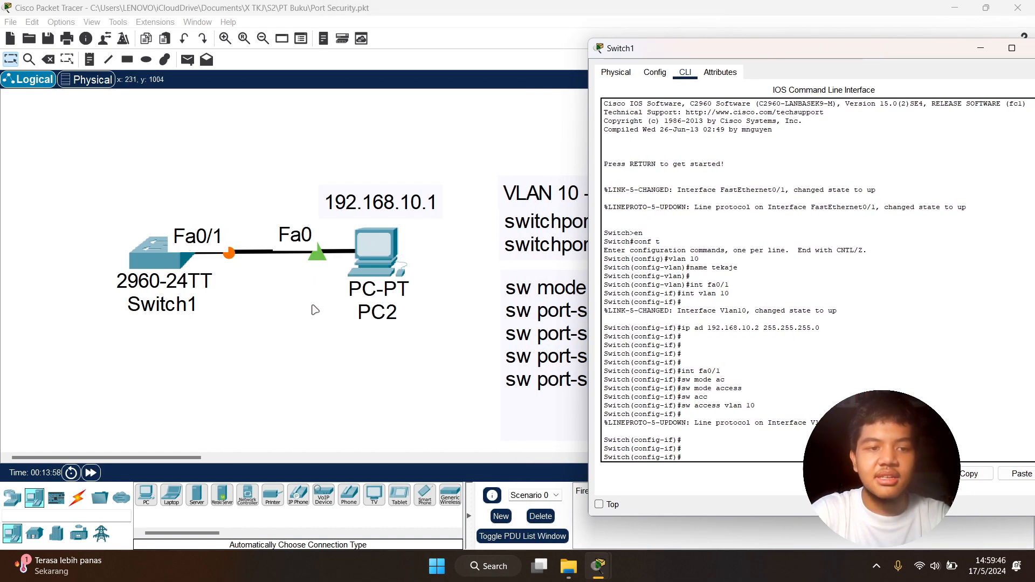
scroll(315, 309, "right", 4)
scroll(316, 310, "left", 3)
scroll(316, 309, "right", 1)
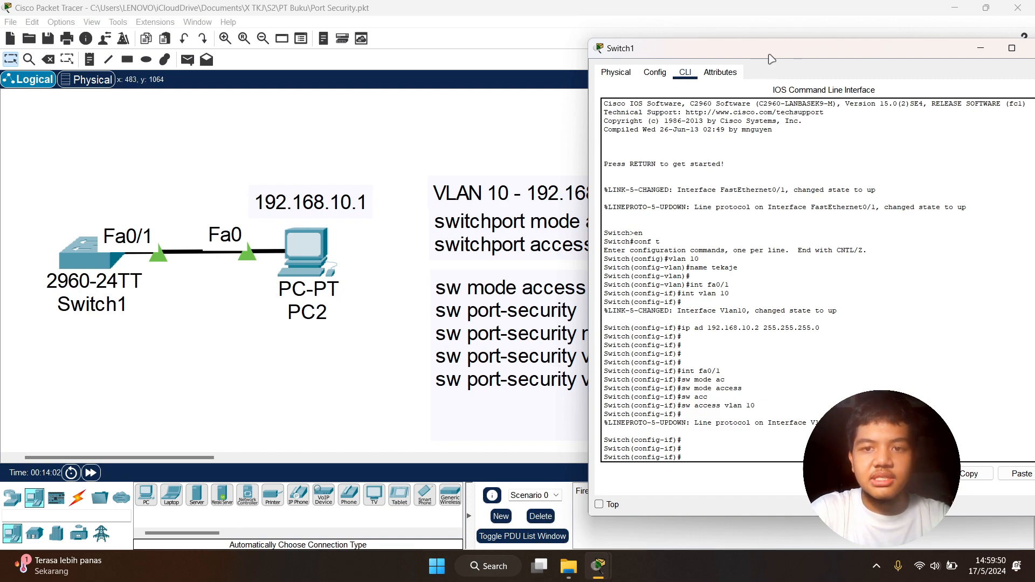
left_click_drag(771, 57, 721, 64)
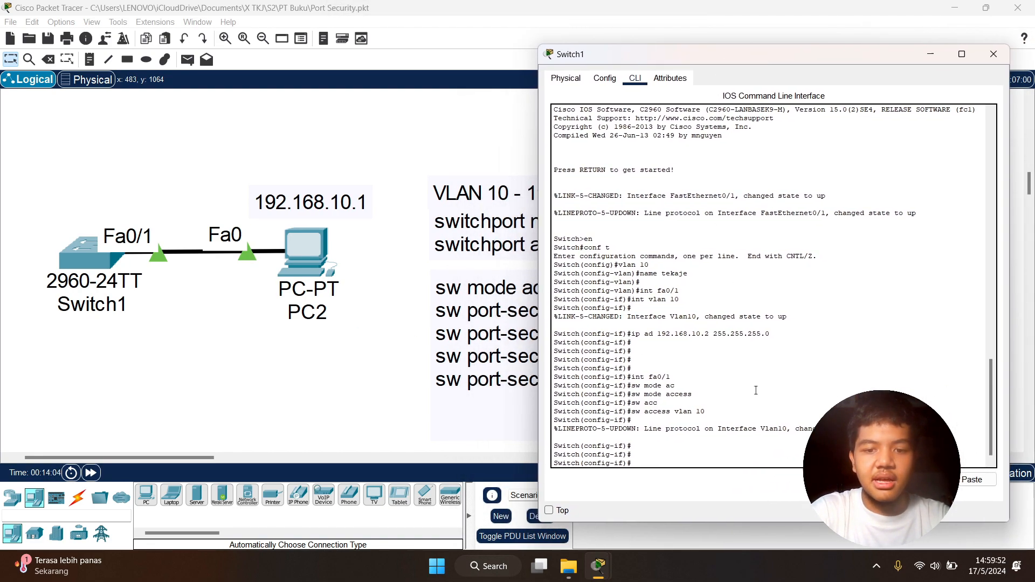
- Enable port security on the fa0/1 interface with switchport port-security
key("Return")
key("Return")
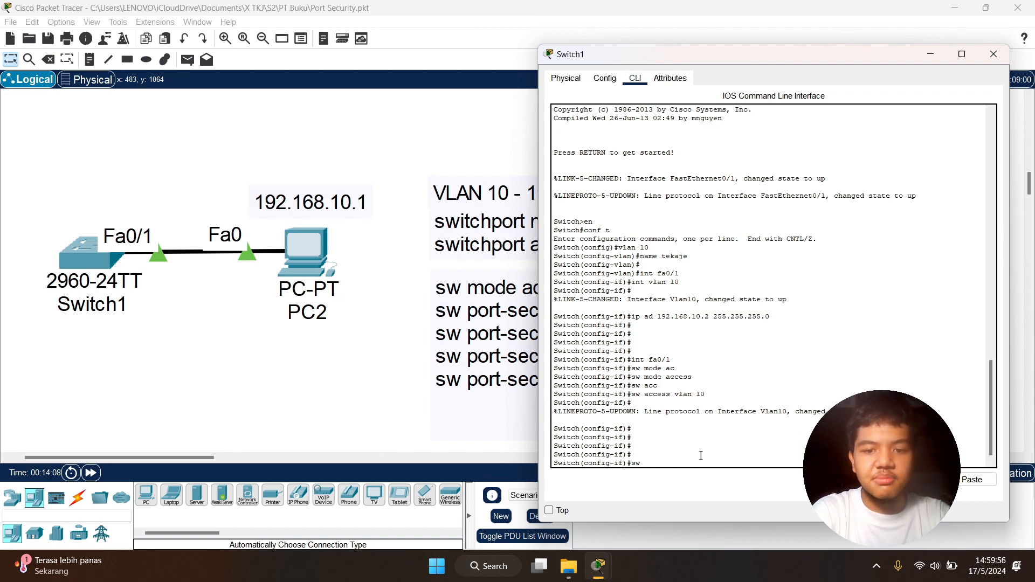
type("sw")
key("Tab")
type("mo")
key("BackSpace")
type("port por")
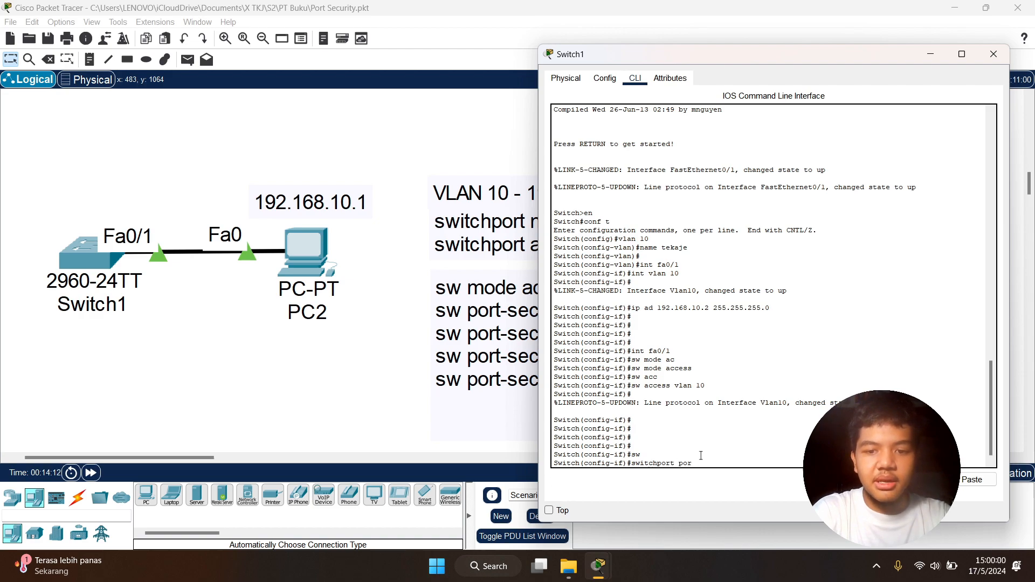
type("t")
key("Tab")
key("Return")
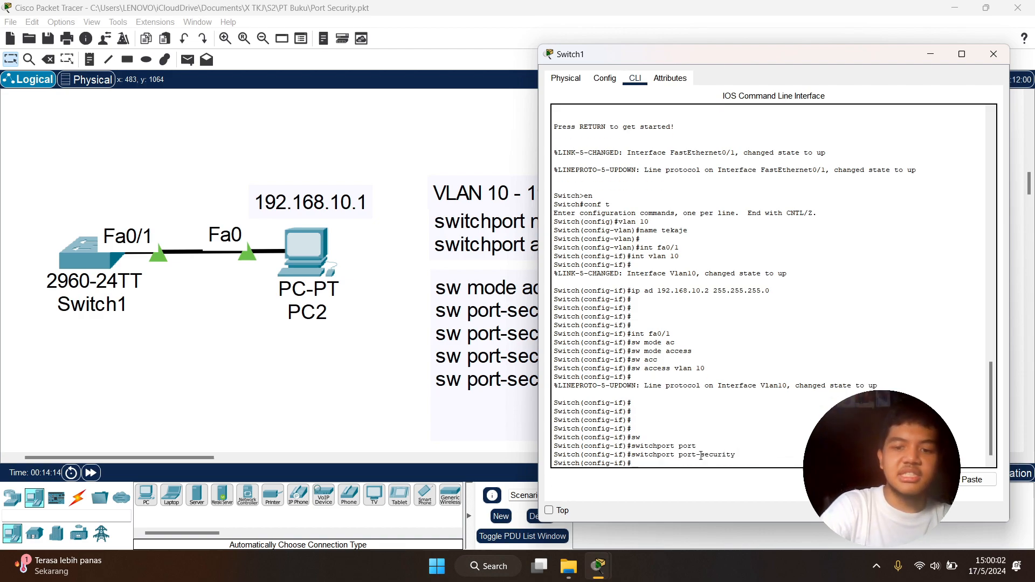
- Enable sticky MAC address learning for port security on fa0/1 with switchport port-security mac-address sti
left_click(514, 401)
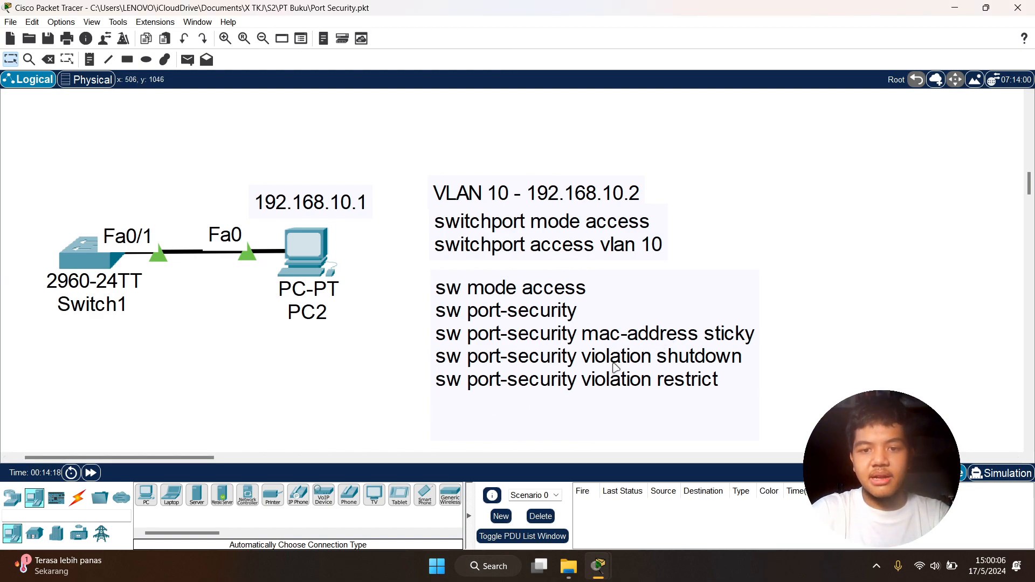
key("alt+Tab")
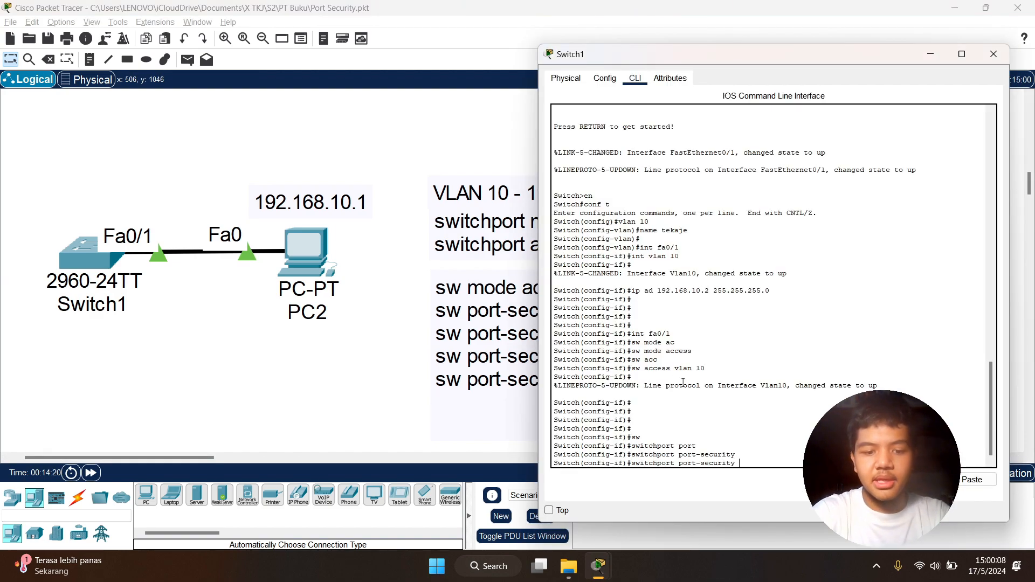
key("Tab")
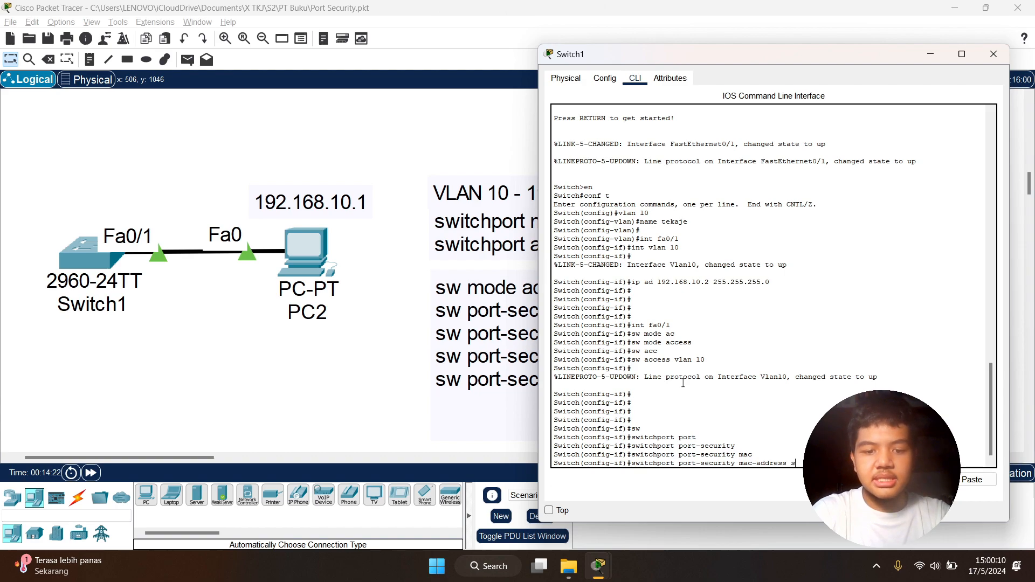
type("stiky")
key("Return")
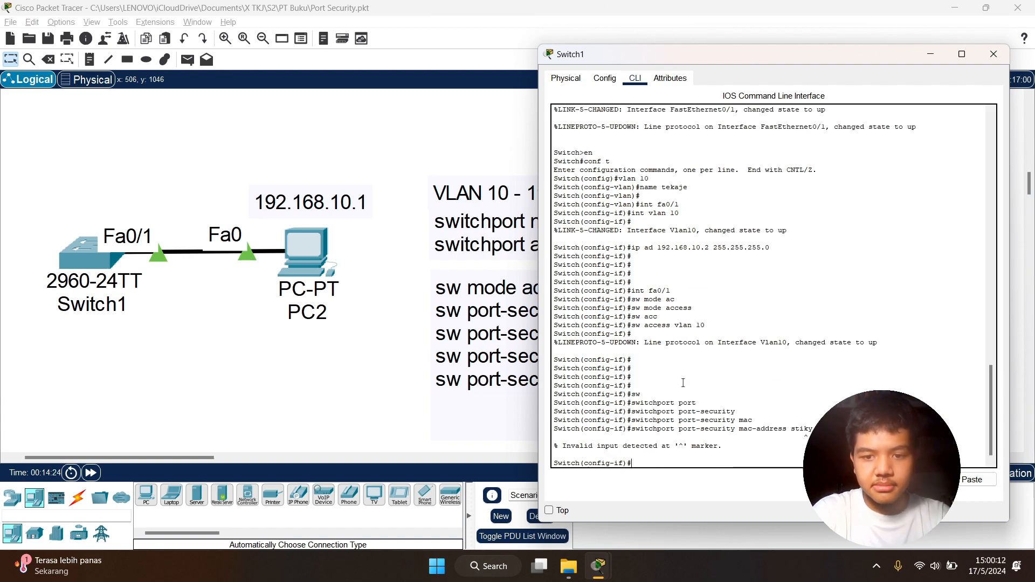
key("Up")
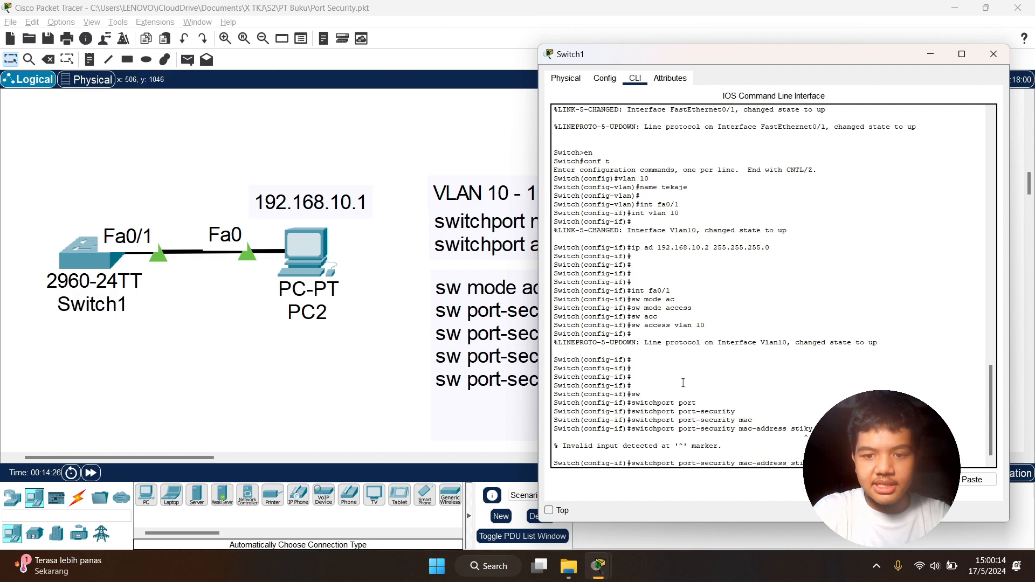
key("Return")
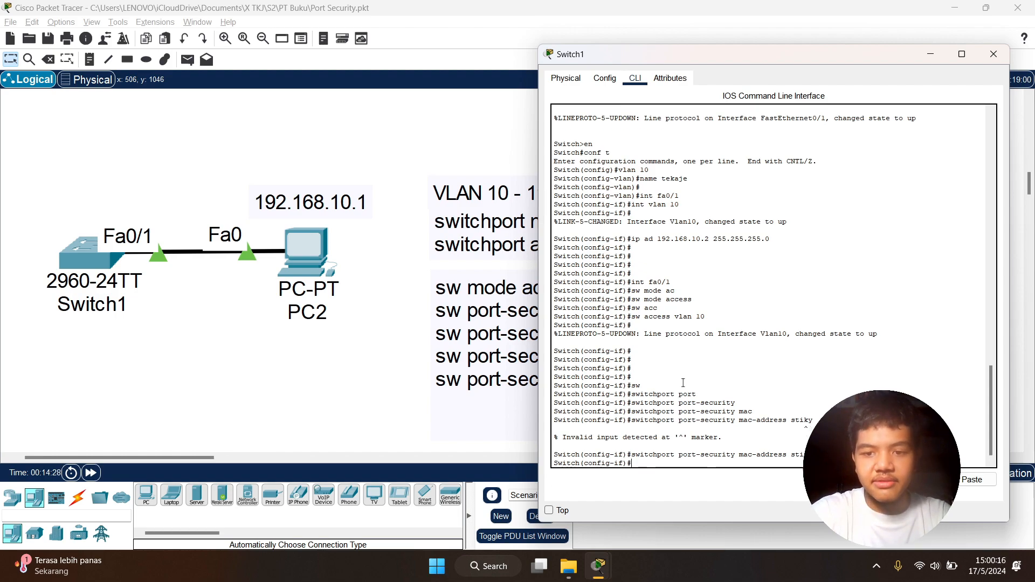
- Test the connection from Switch1 to PC2 by running do ping 192.168.10.1 in interface configuration mode
left_click_drag(714, 56, 508, 72)
left_click(992, 213)
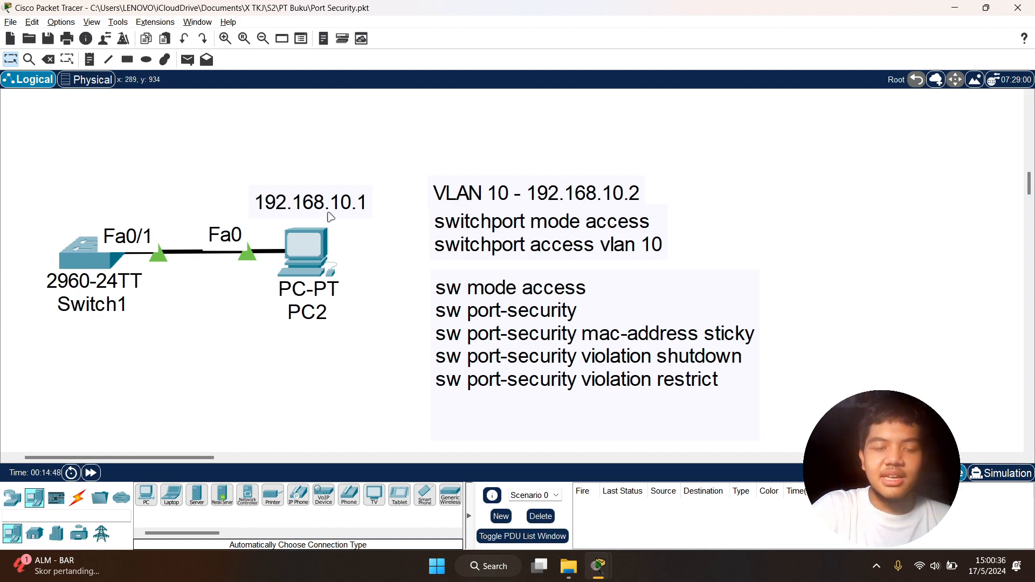
left_click(98, 260)
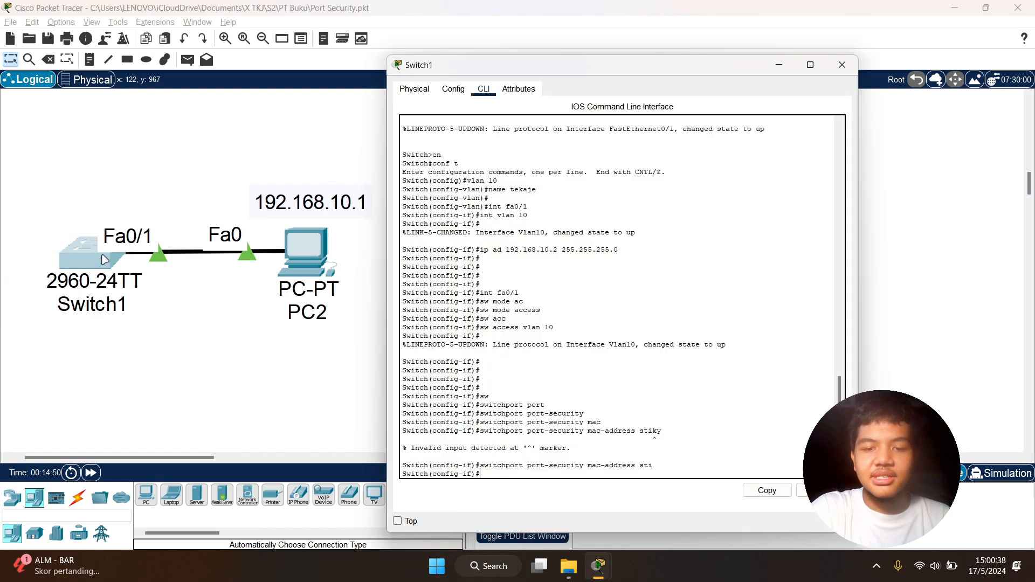
key("Return")
key("Return")
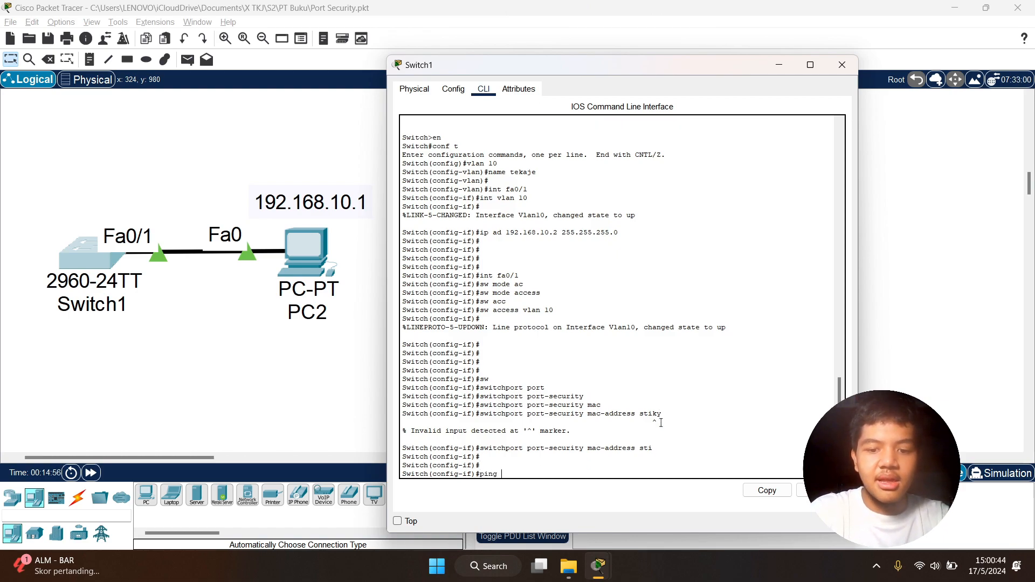
key("BackSpace")
key("BackSpace")
key("BackSpace")
key("BackSpace")
key("BackSpace")
key("BackSpace")
key("BackSpace")
key("BackSpace")
key("BackSpace")
key("BackSpace")
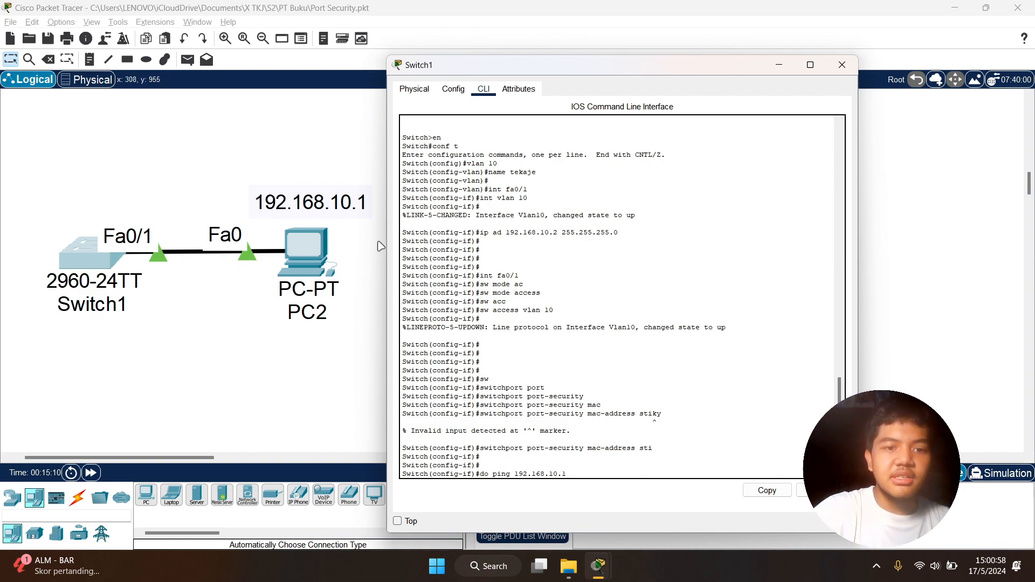
key("Return")
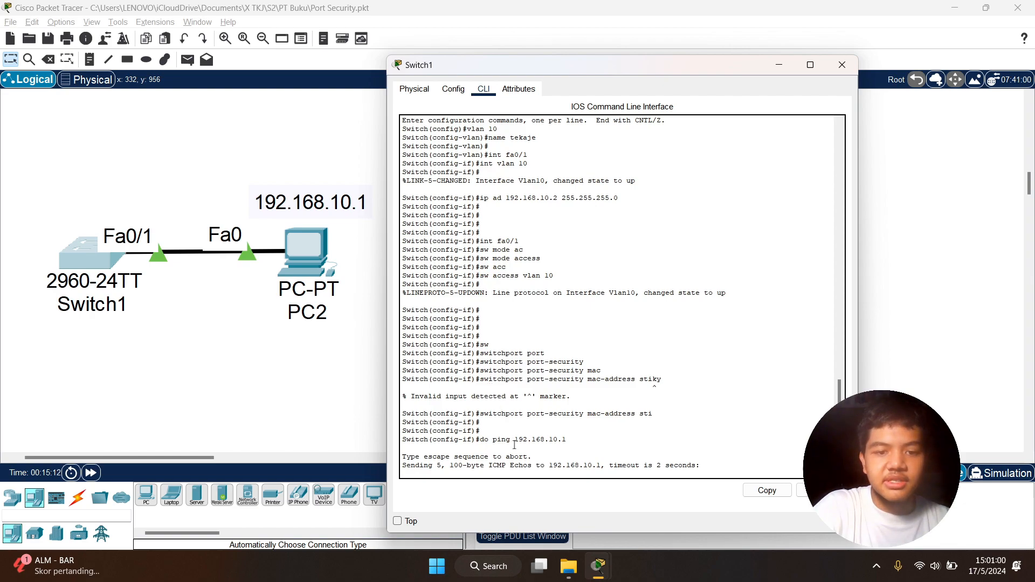
left_click_drag(430, 455, 305, 419)
left_click(516, 412)
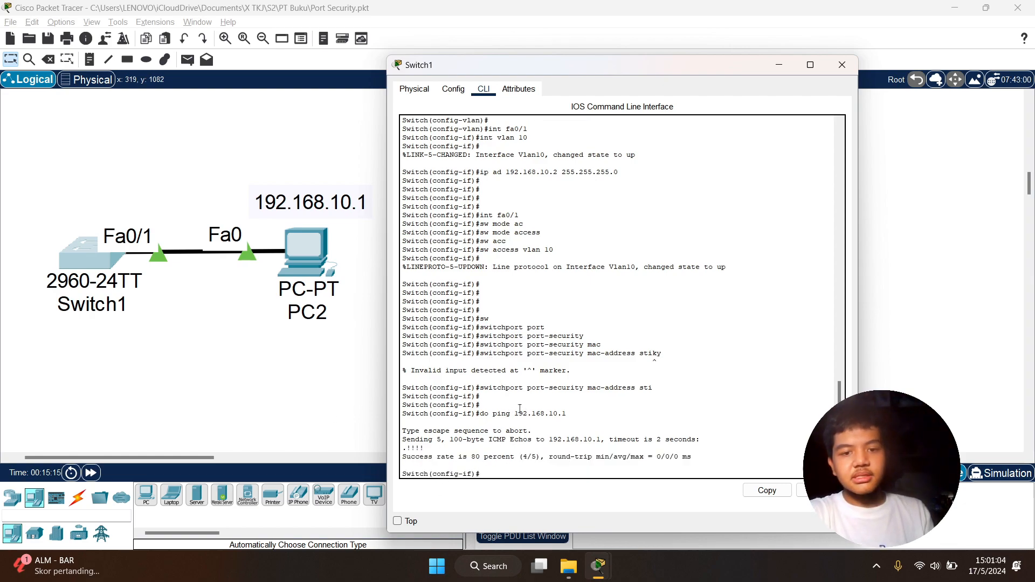
key("Return")
key("Return")
key("Return")
key("Return")
key("Return")
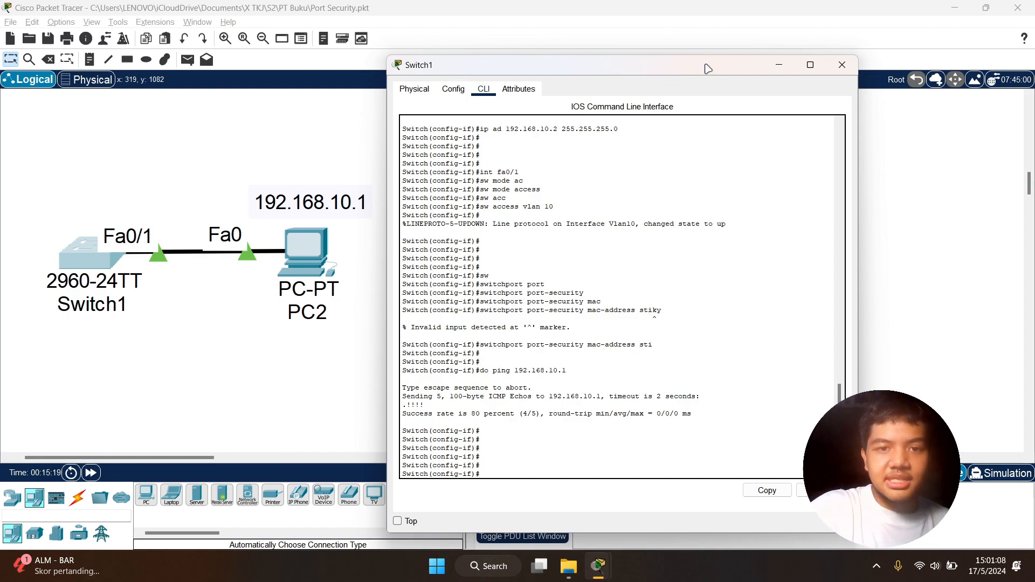
- Set the port-security violation mode on fa0/1 to restrict with switchport port-security violation restrict, and put the Switch1 window away
left_click_drag(666, 76, 832, 72)
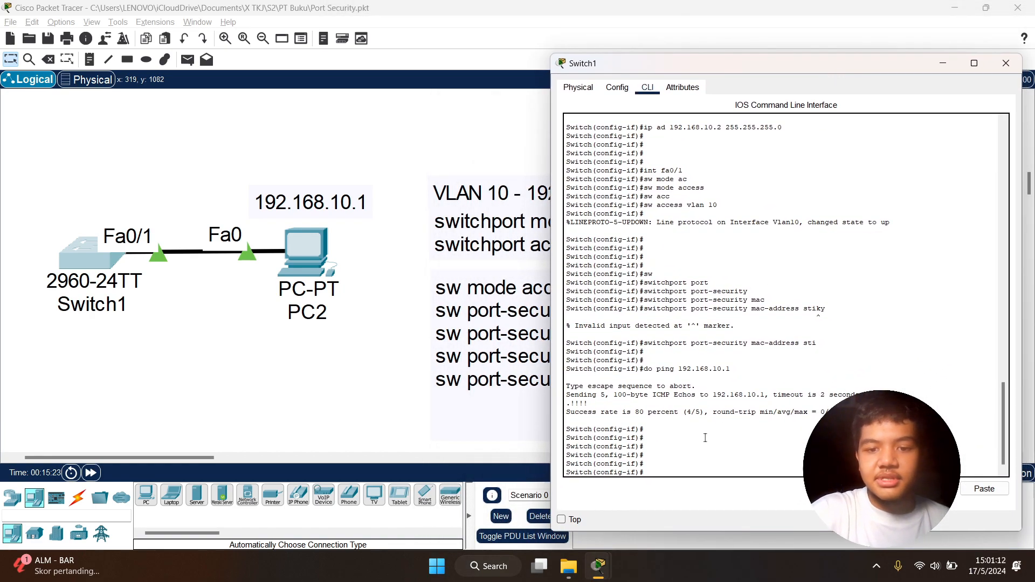
type("switchport port-security mac-address")
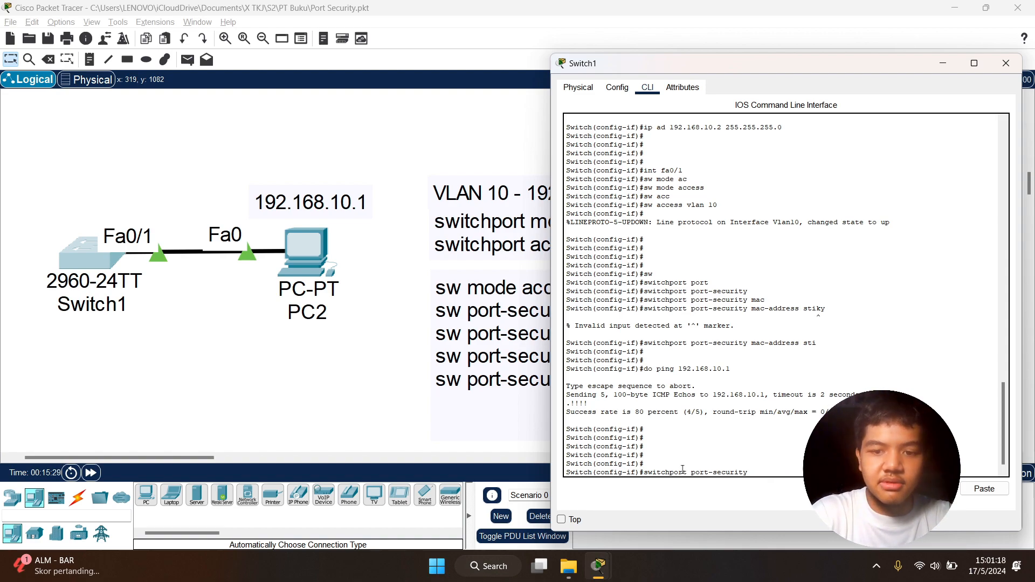
key("Tab")
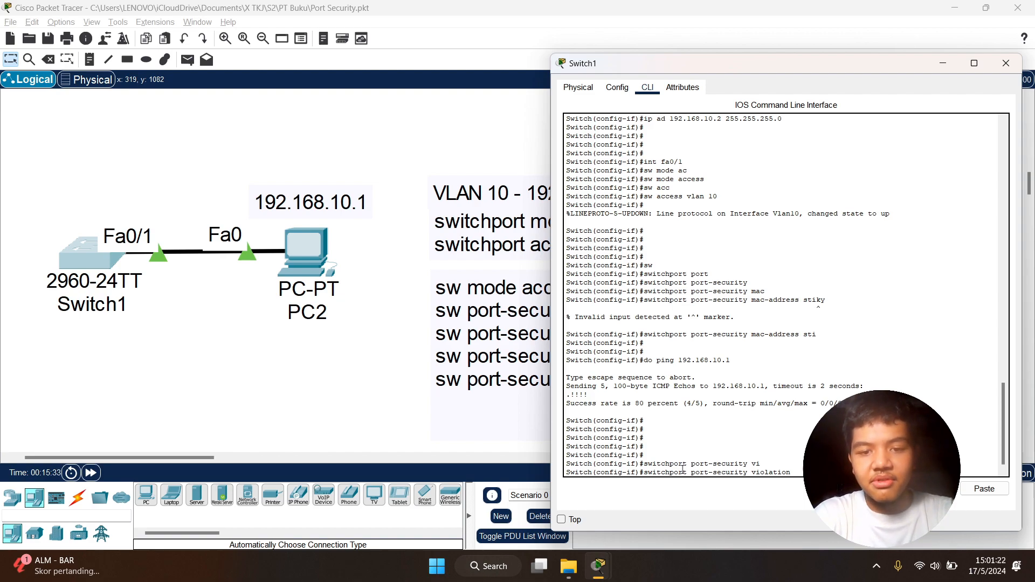
key("Tab")
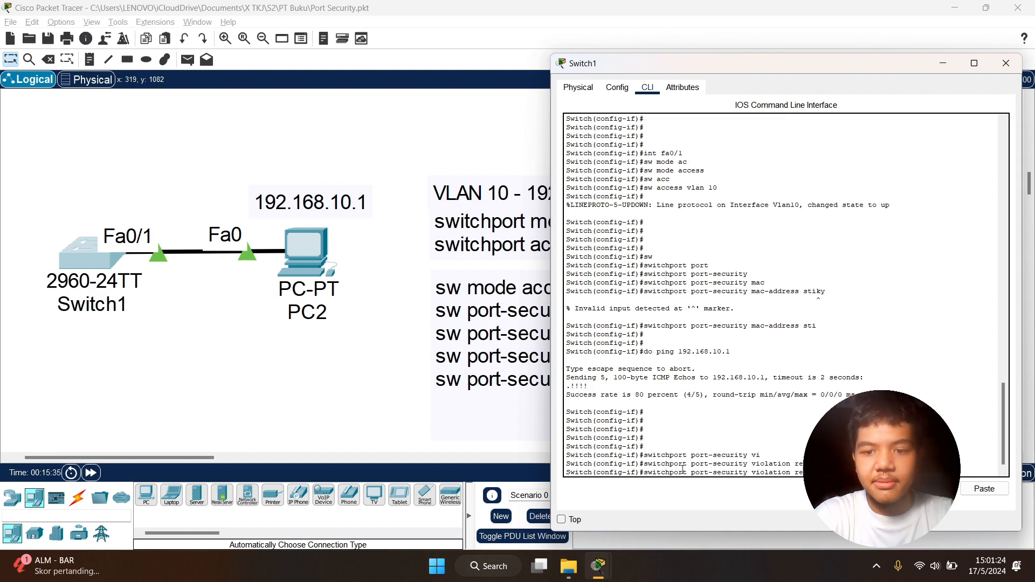
key("Return")
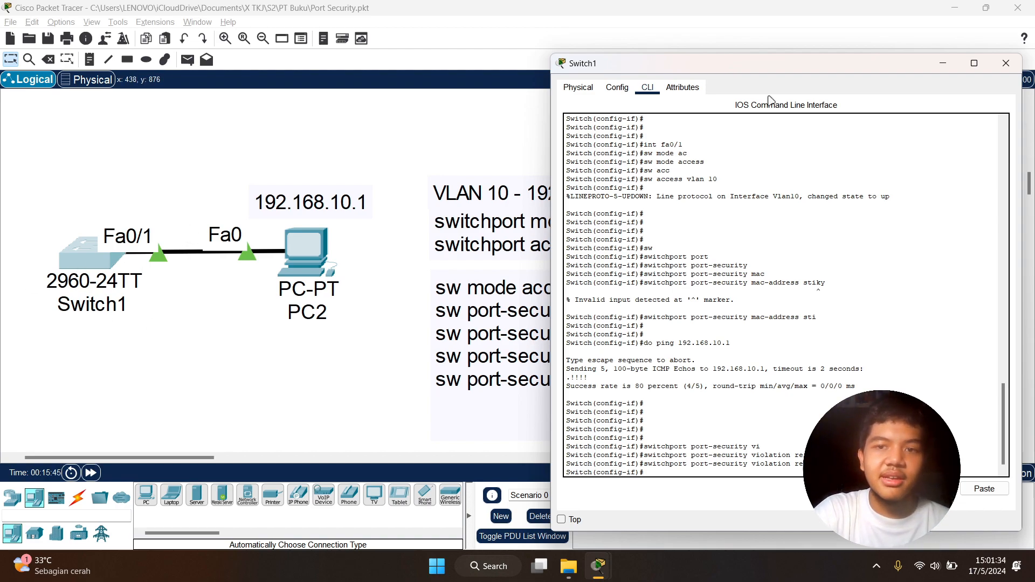
left_click(942, 63)
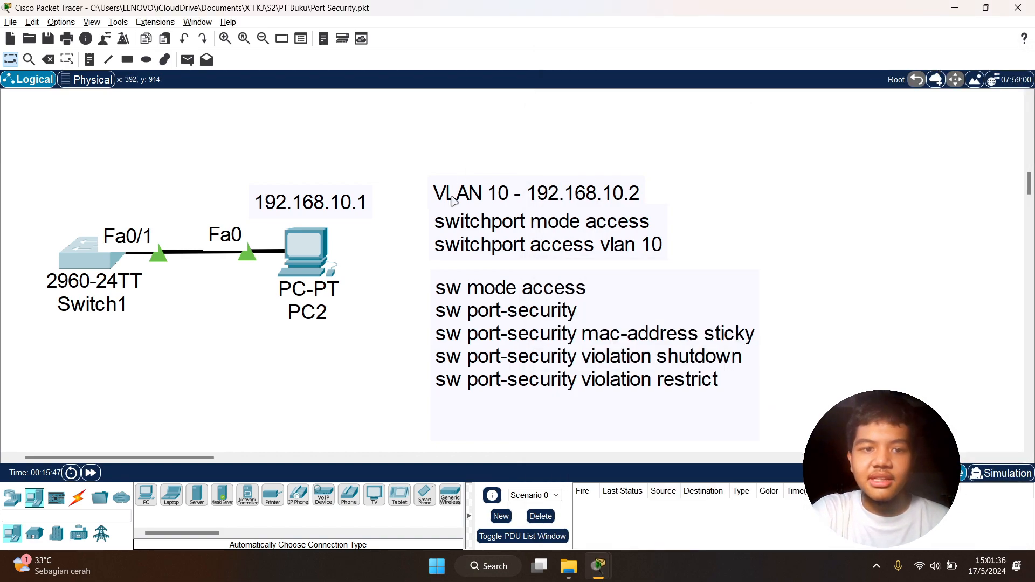
- Test the connection from PC2 to Switch1 by running ping 192.168.10.2 in PC2's Command Prompt, and check the replies
left_click(324, 253)
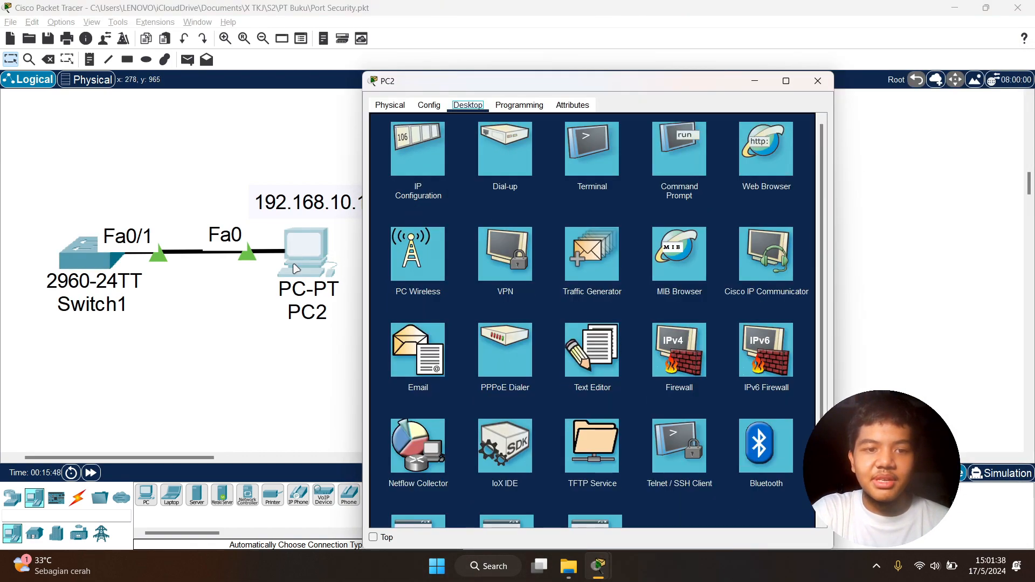
left_click_drag(560, 82, 633, 76)
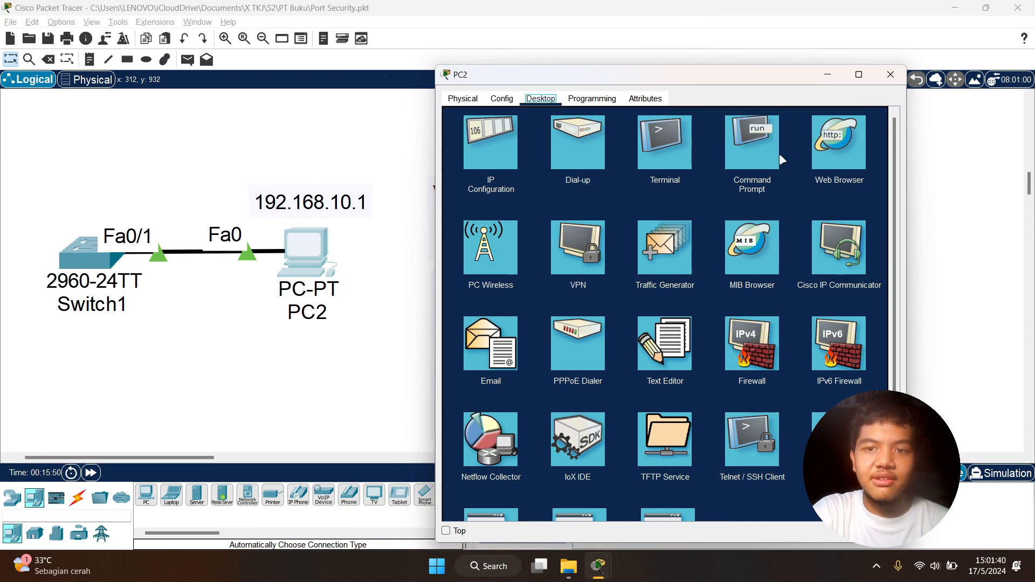
left_click(754, 154)
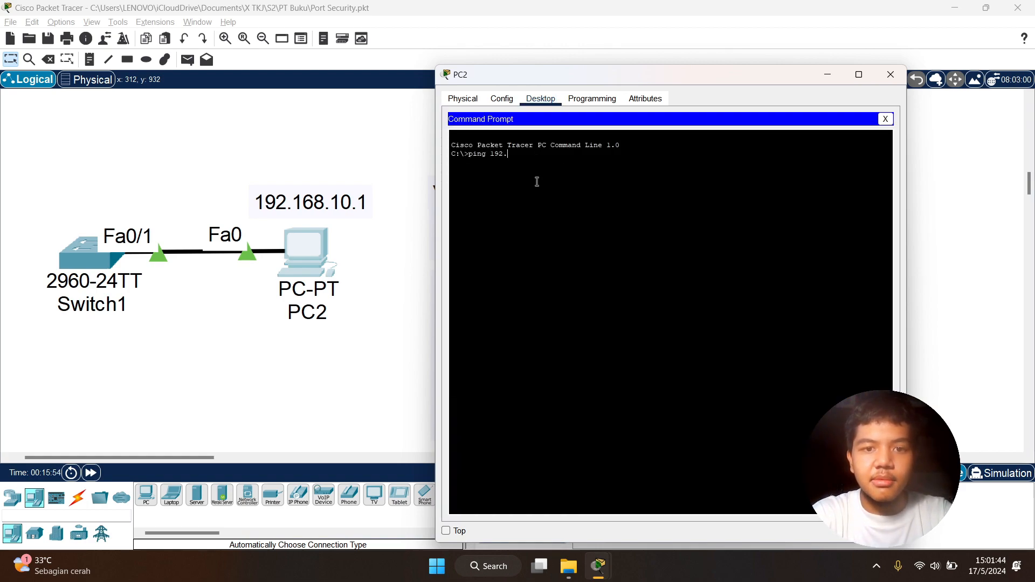
type("ping 192.168.10.2")
key("Return")
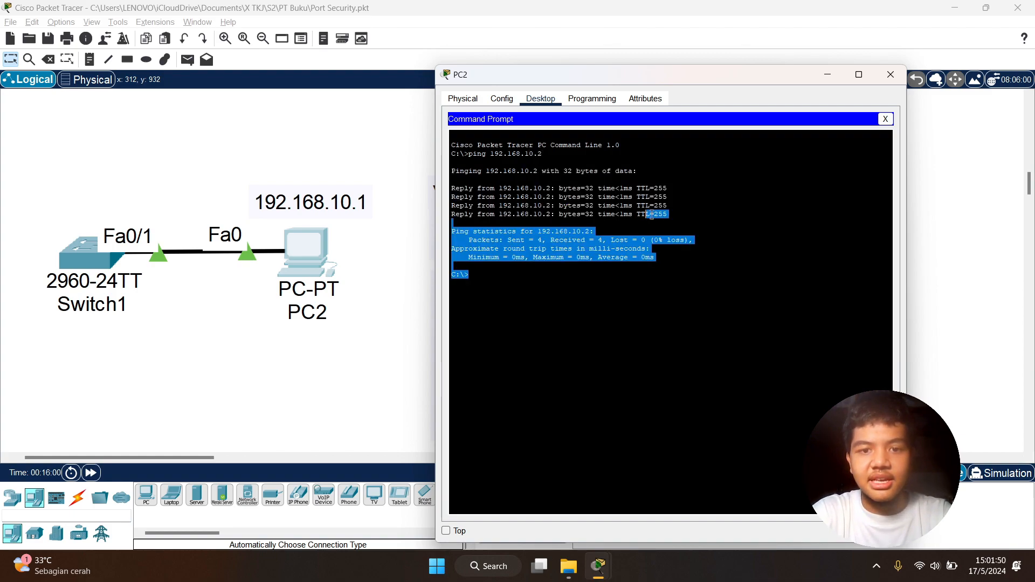
left_click_drag(467, 189, 563, 194)
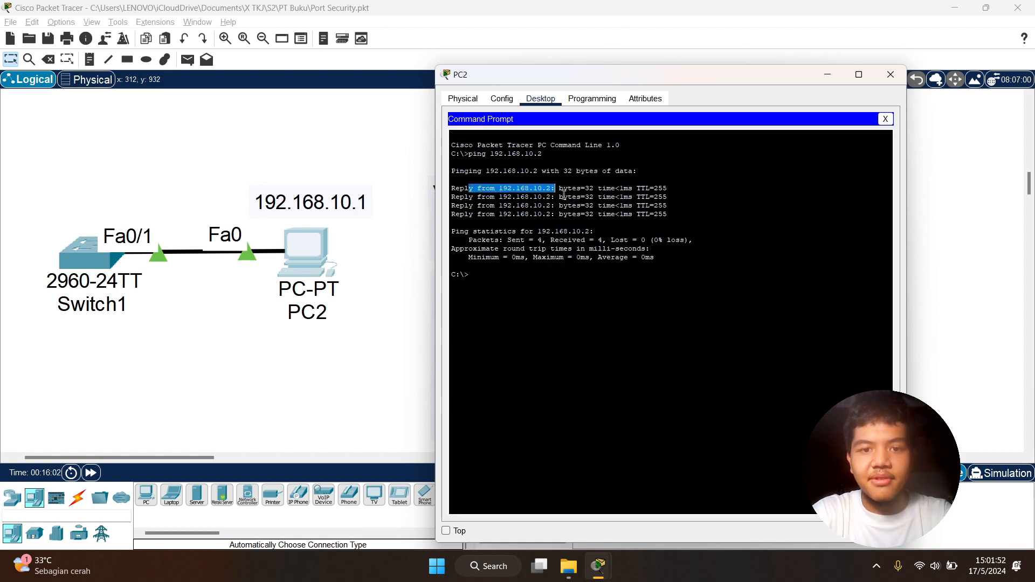
left_click(563, 194)
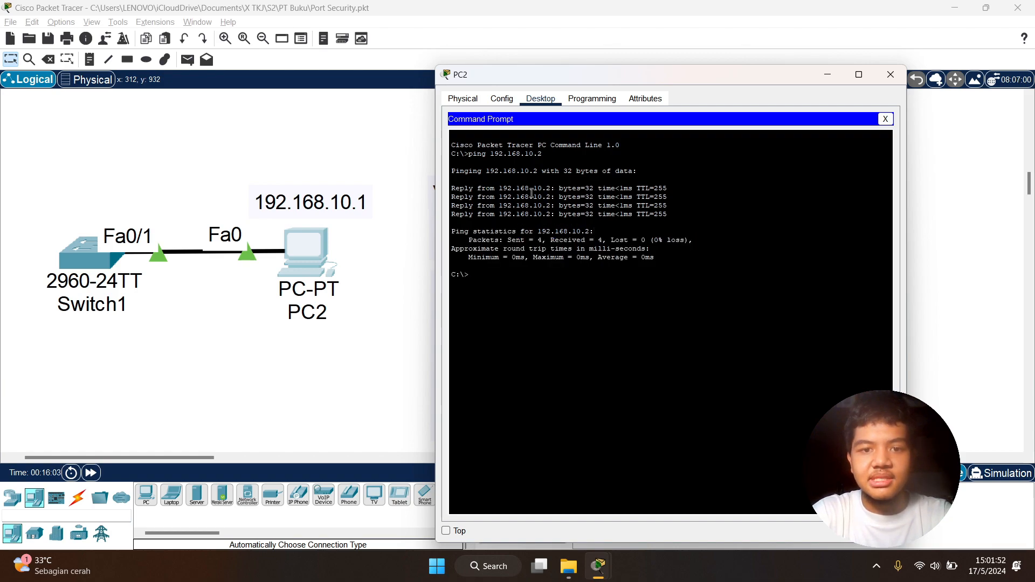
left_click(831, 74)
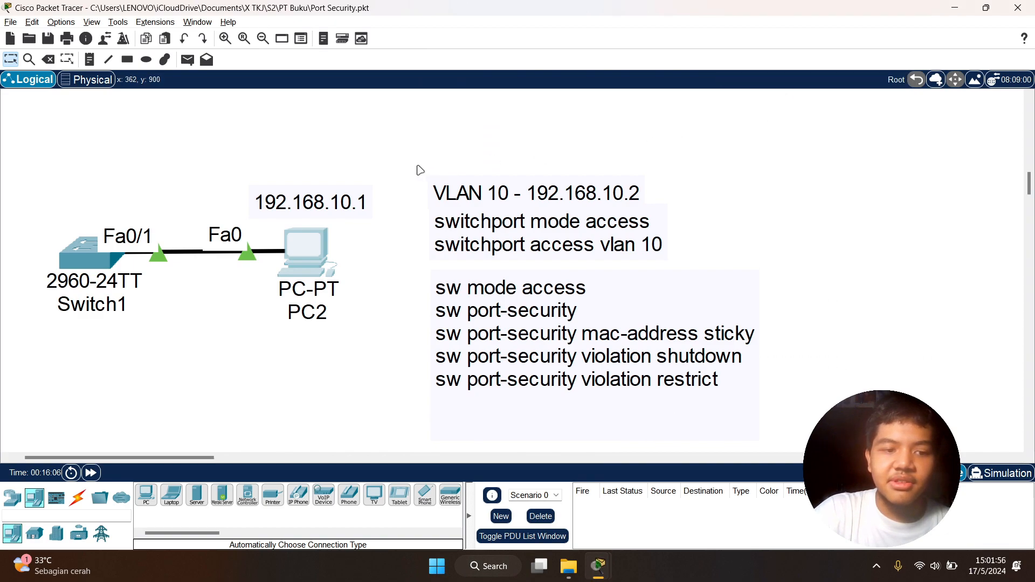